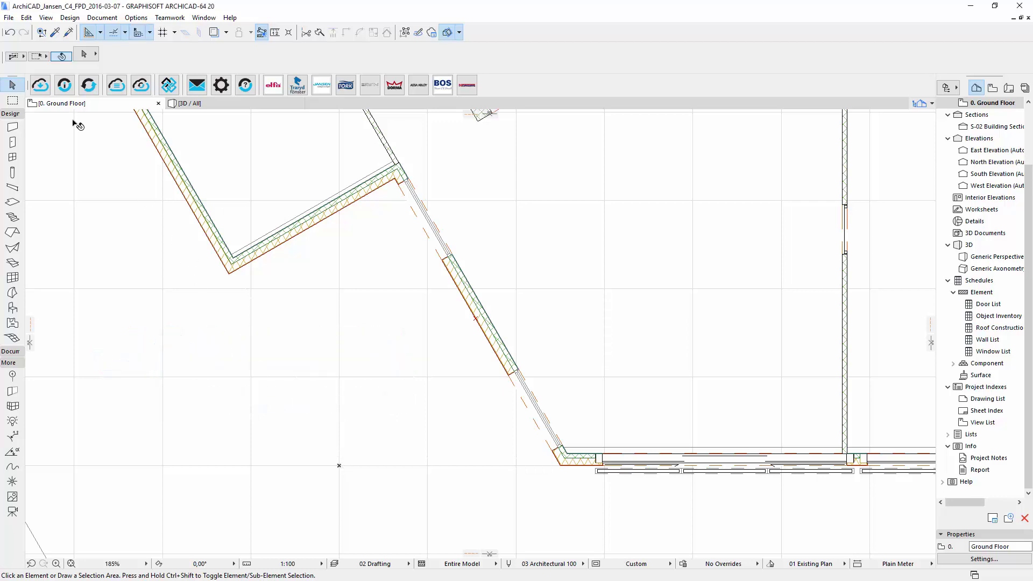
# - Open the BIMobject library and filter its products to the brand Jansen AG
pyautogui.click(40, 85)
pyautogui.write('J')
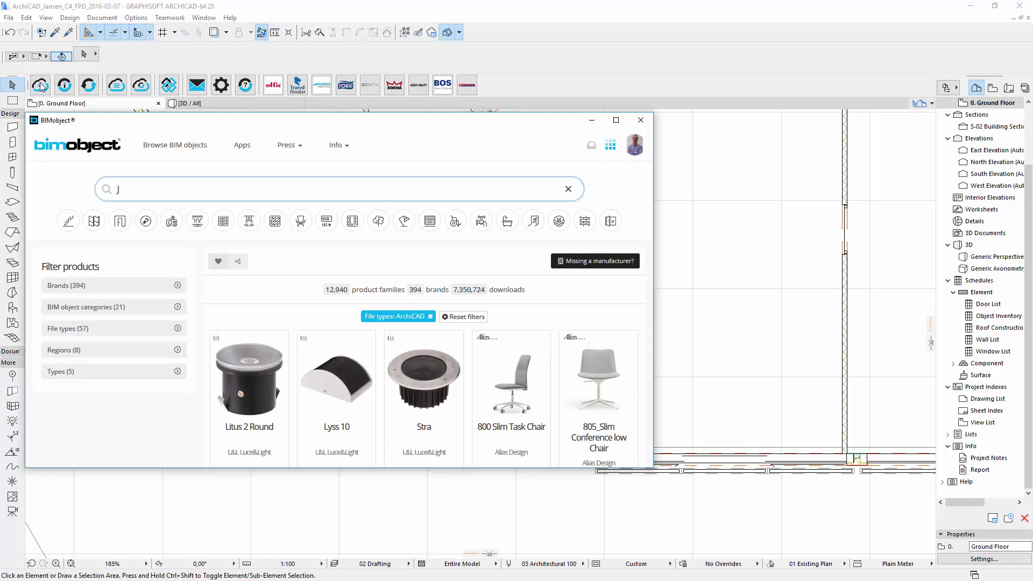
pyautogui.write('ans')
pyautogui.press('Down')
pyautogui.press('Return')
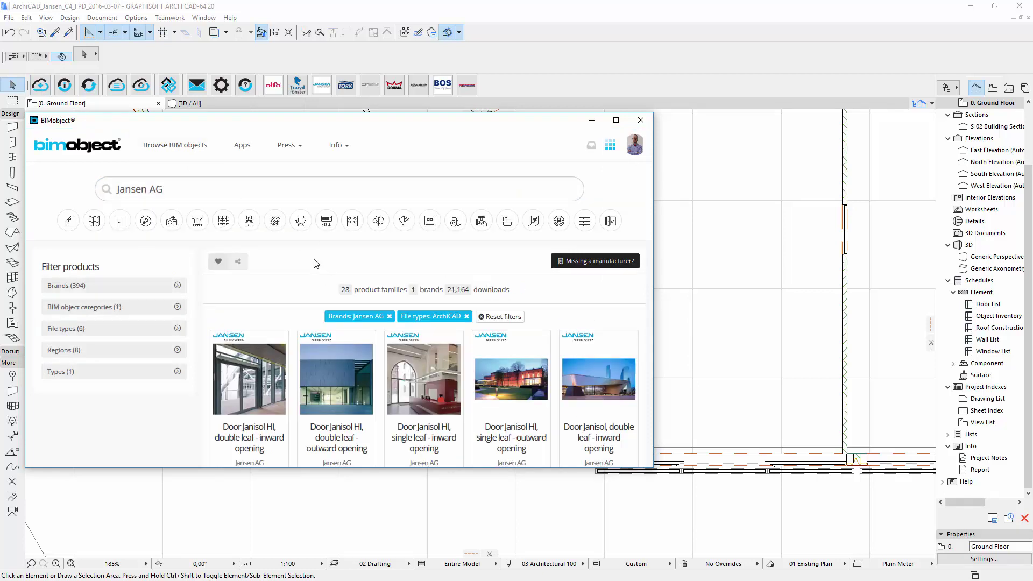
# - Browse the Jansen AG door families and open the product page of Door Janisol HI, double leaf - outward opening
pyautogui.scroll(-6, 314, 260)
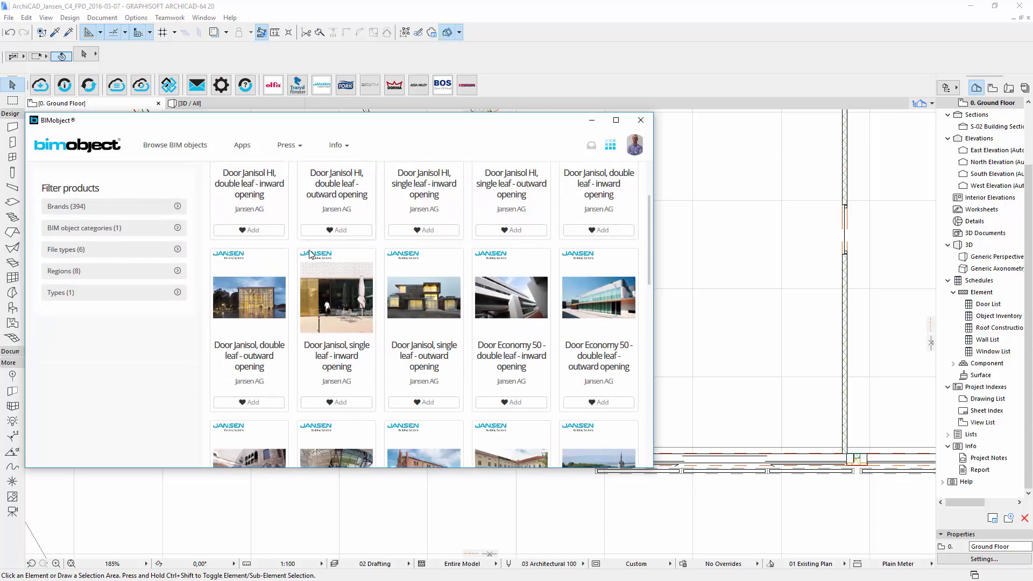
pyautogui.scroll(-4, 310, 250)
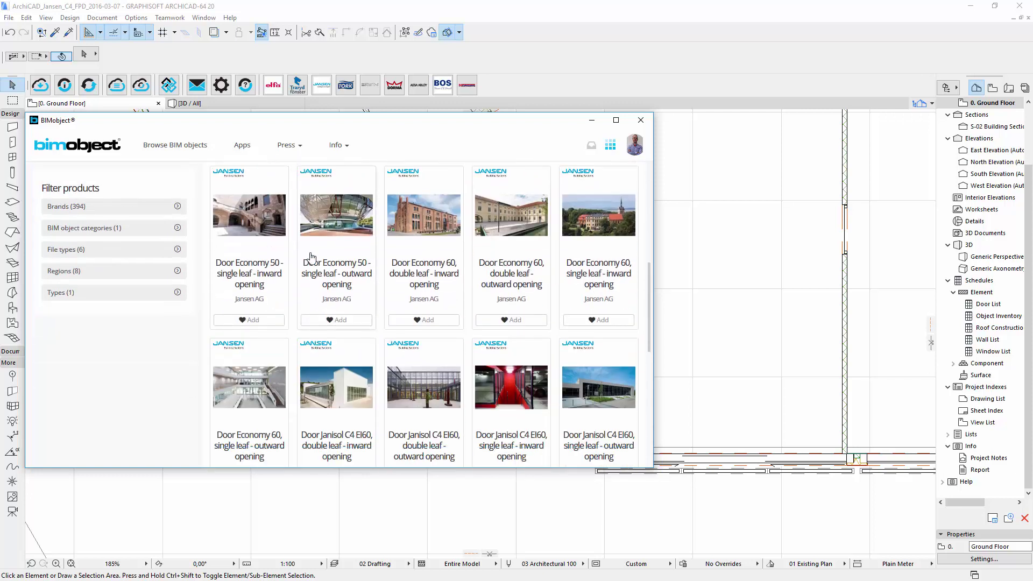
pyautogui.scroll(-5, 299, 301)
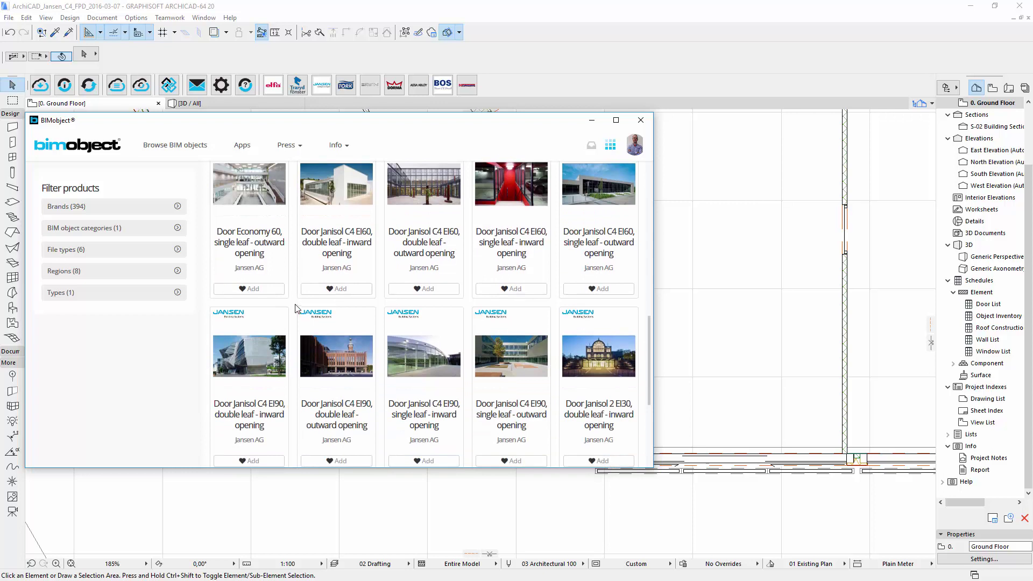
pyautogui.scroll(-2, 508, 355)
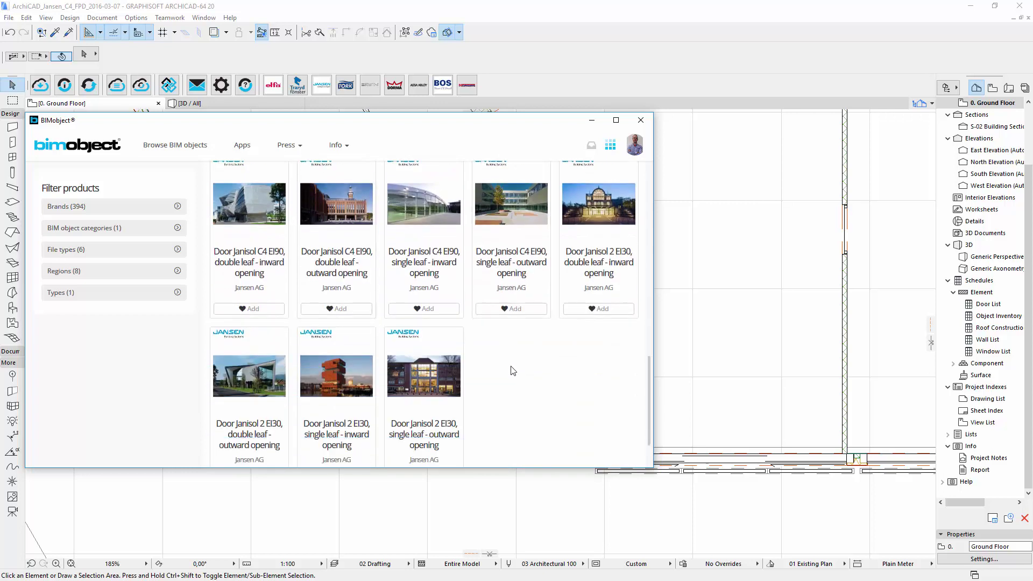
pyautogui.scroll(2, 509, 388)
pyautogui.scroll(10, 500, 388)
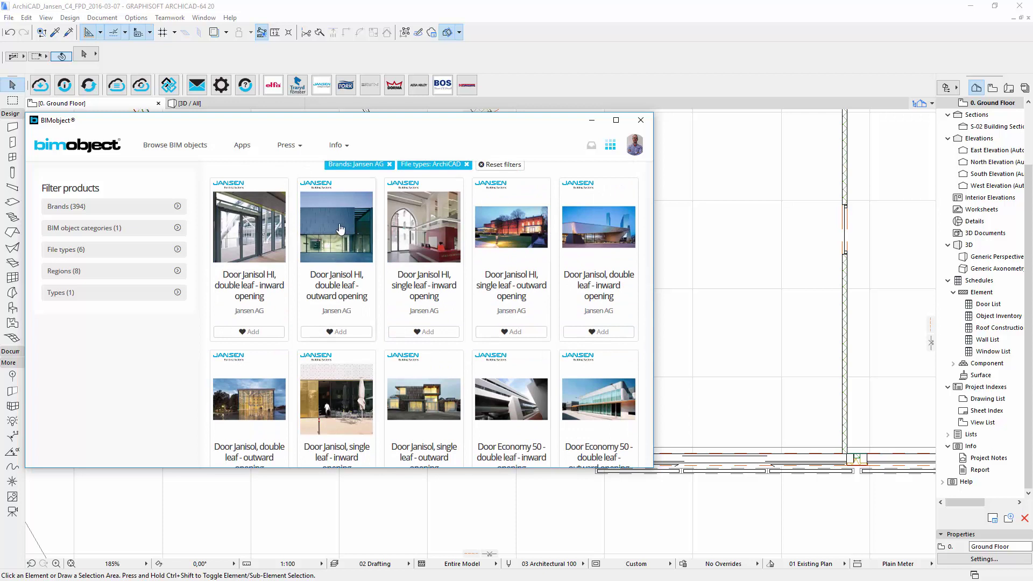
pyautogui.click(340, 229)
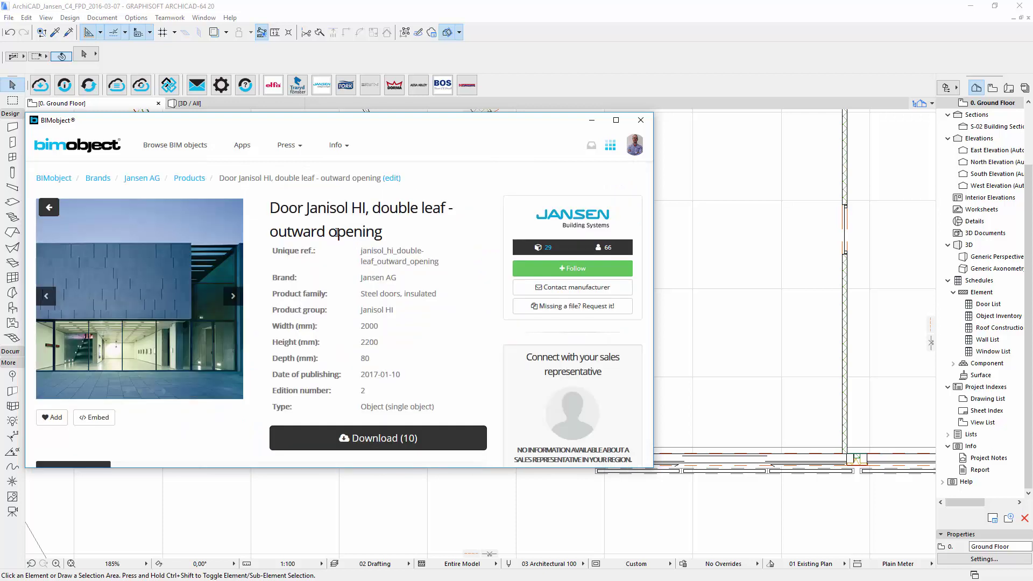
# - Look through the door's product images, then read its description and specification text
pyautogui.click(230, 298)
pyautogui.click(229, 298)
pyautogui.click(229, 298)
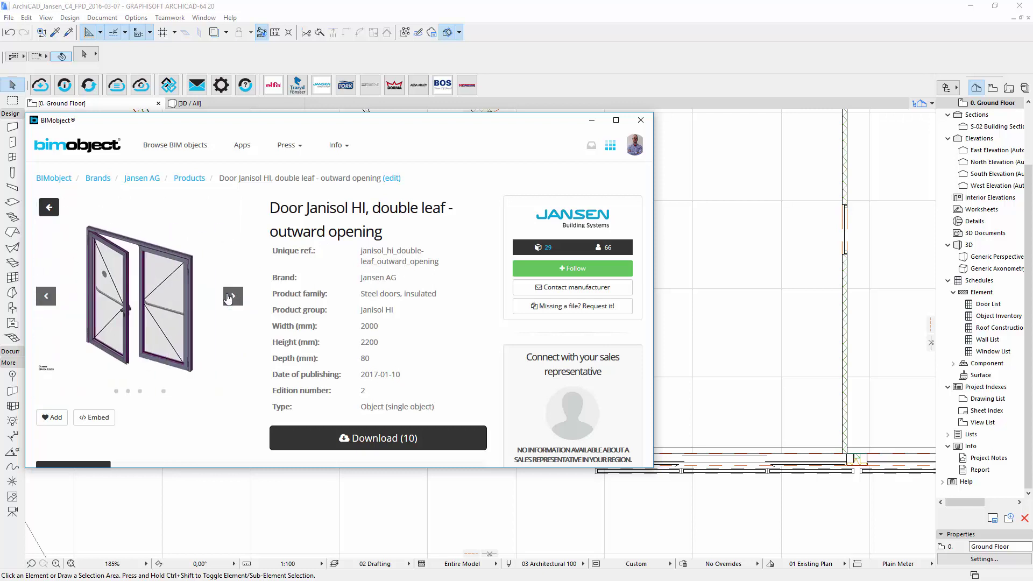
pyautogui.click(229, 298)
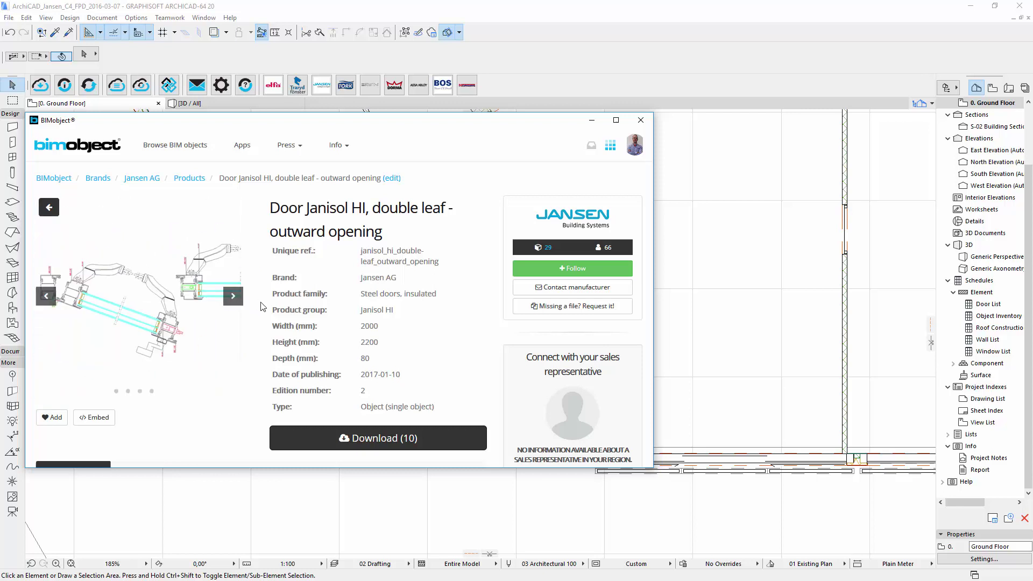
pyautogui.scroll(-4, 262, 306)
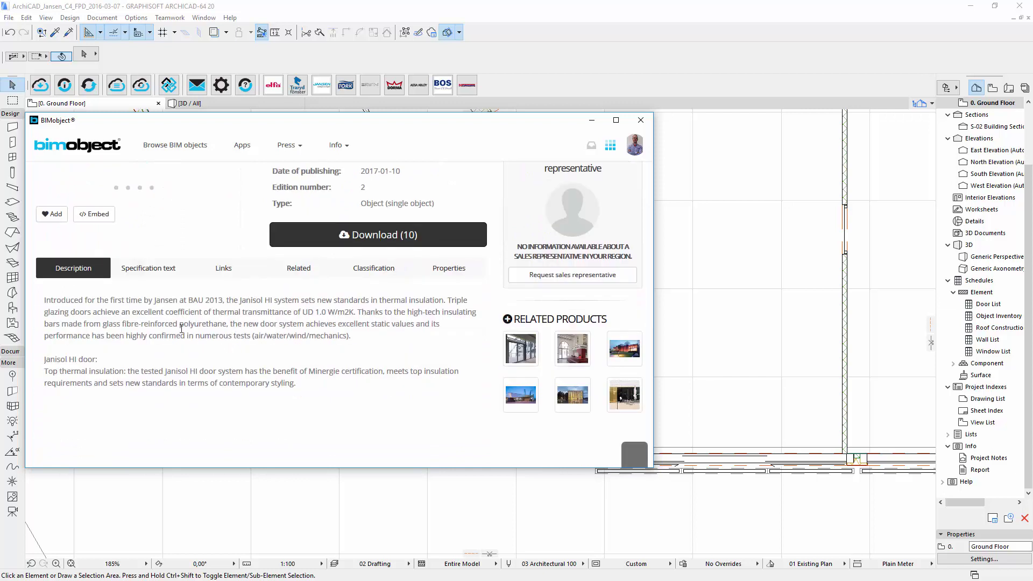
pyautogui.click(147, 270)
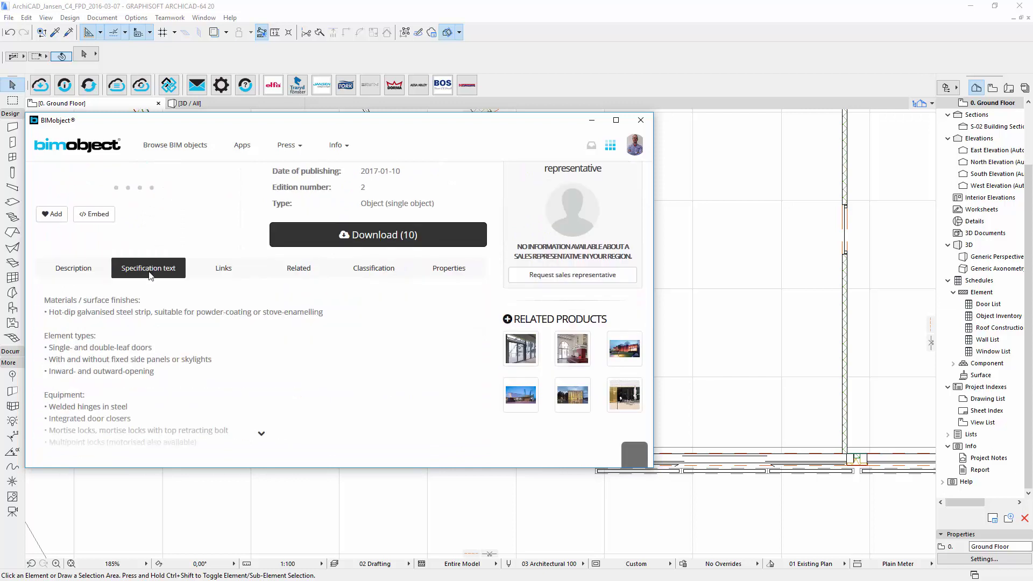
pyautogui.scroll(-1, 262, 382)
pyautogui.scroll(-4, 283, 337)
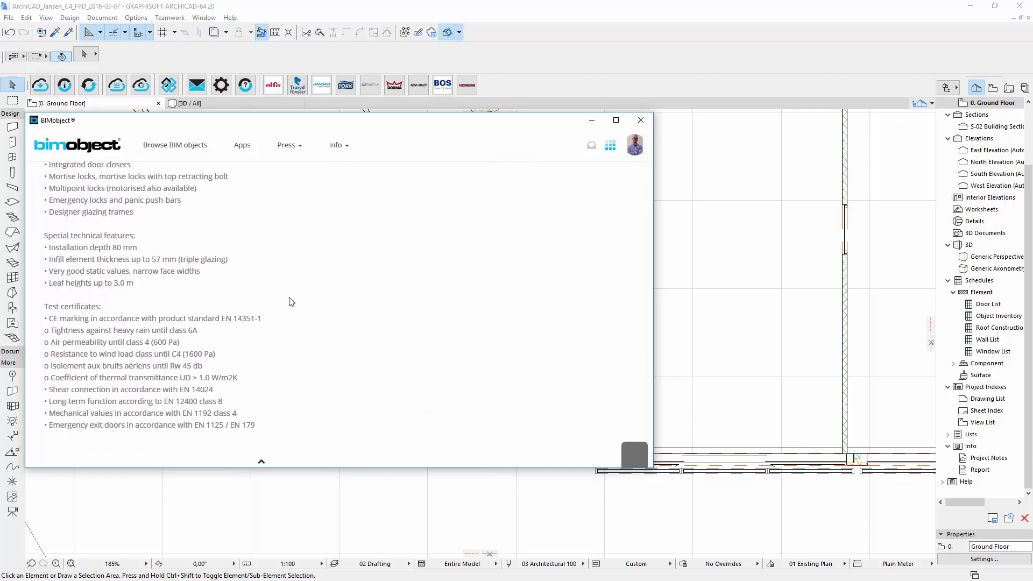
# - Review the door's product links, related material and origin data, and classification codes
pyautogui.scroll(4, 288, 300)
pyautogui.click(226, 220)
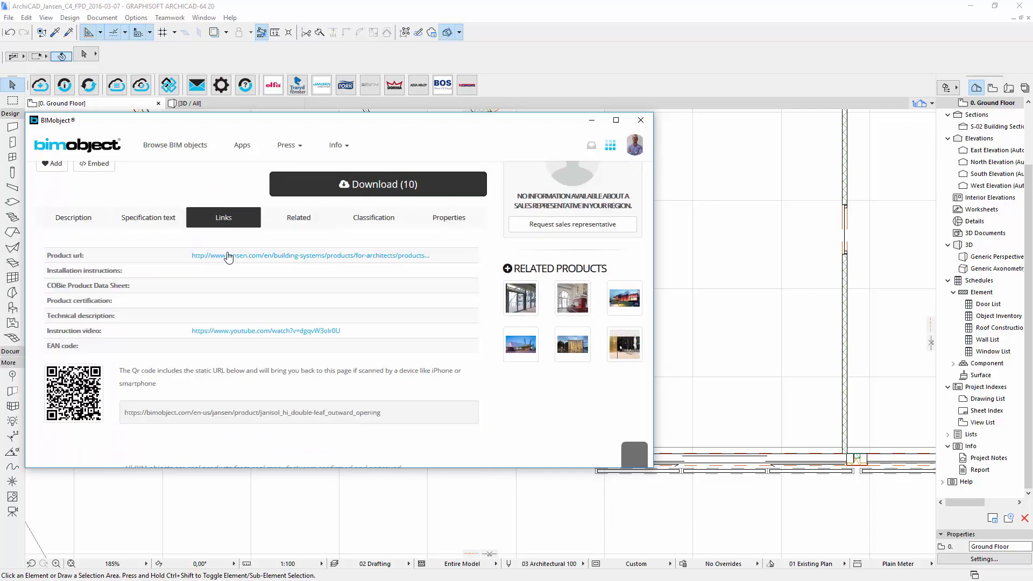
pyautogui.click(300, 220)
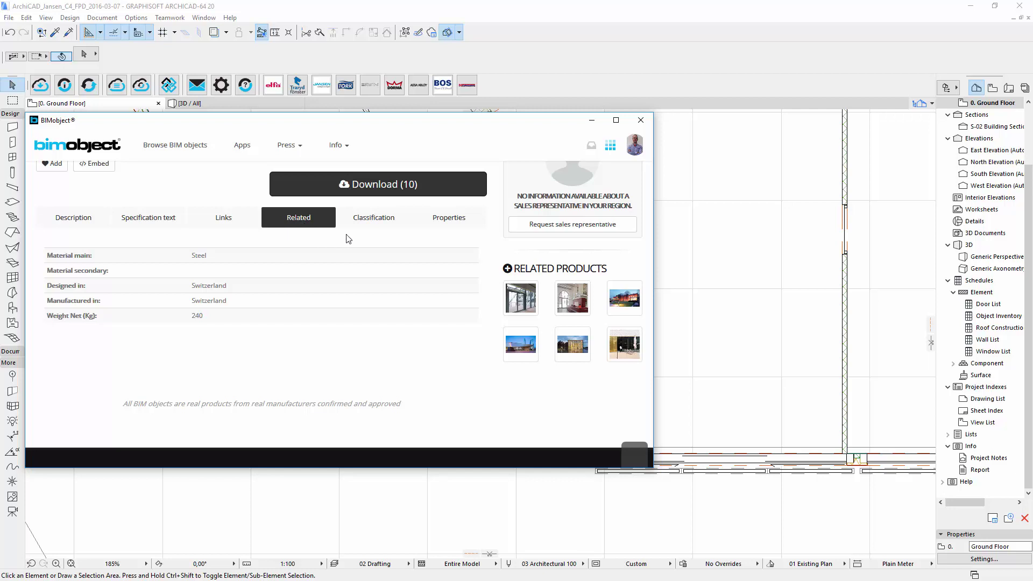
pyautogui.click(378, 221)
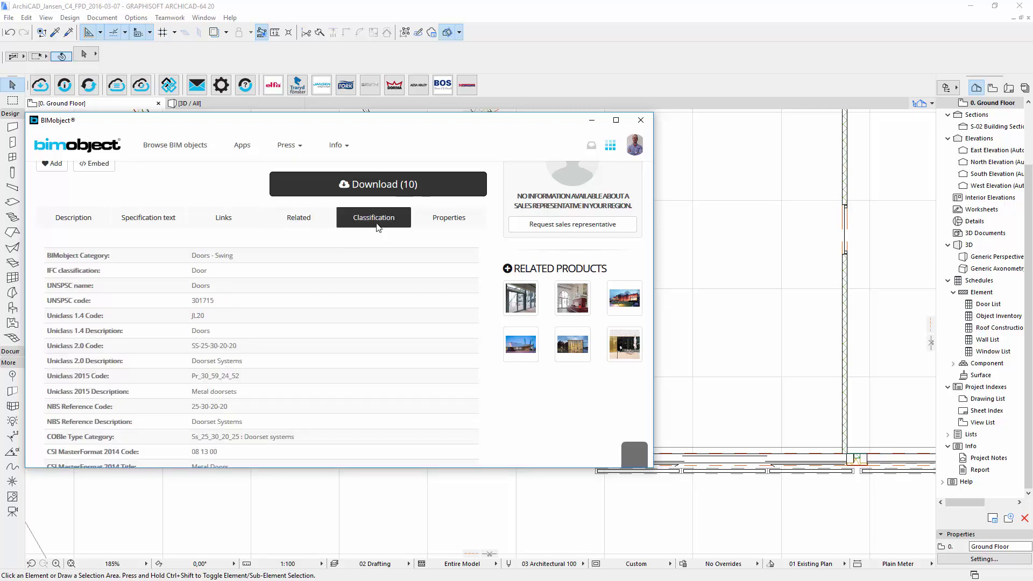
pyautogui.scroll(-3, 386, 270)
pyautogui.scroll(4, 383, 261)
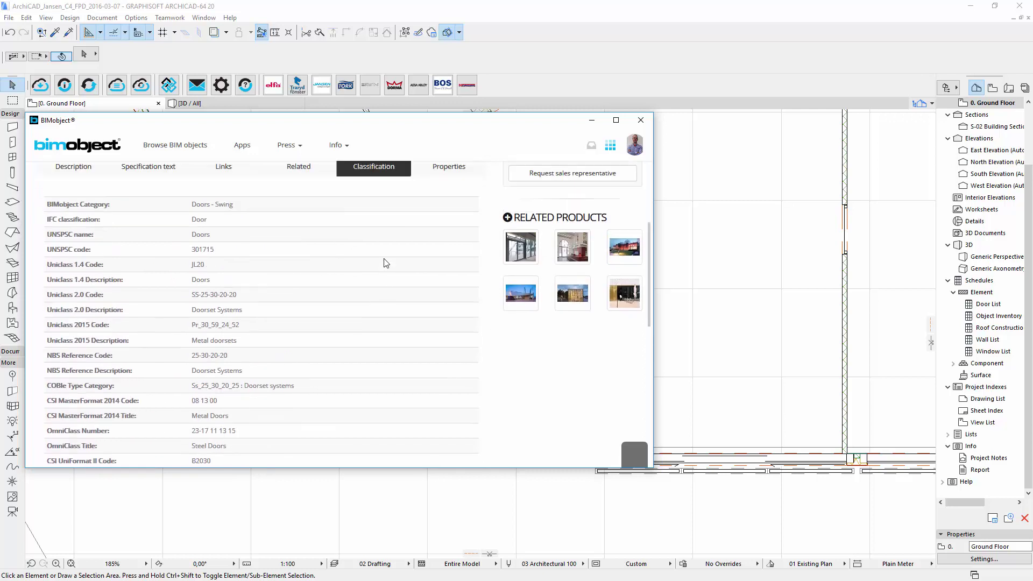
# - Examine the door's BIMobject SEEK properties and its COBie UK component and type property sets
pyautogui.click(447, 271)
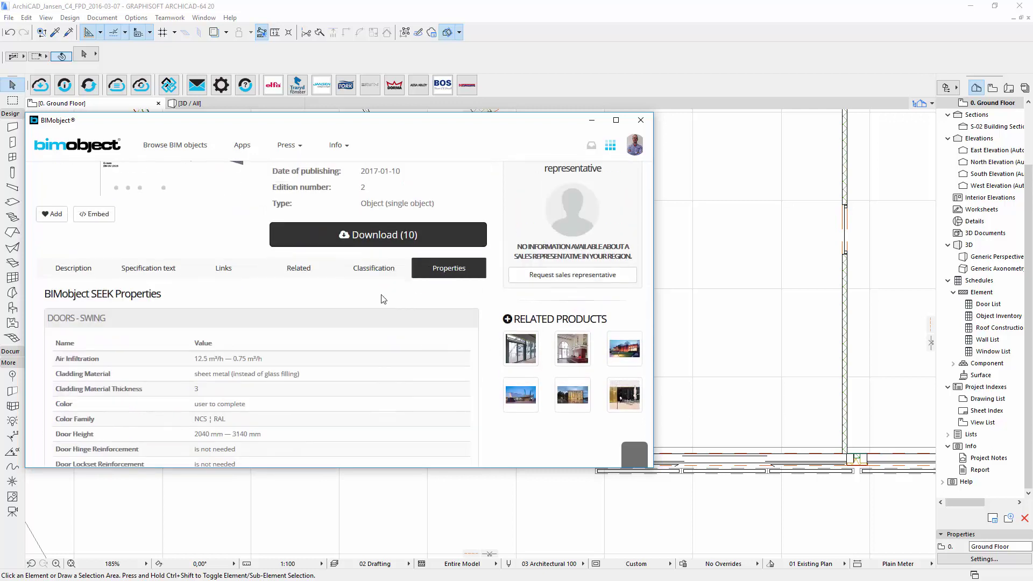
pyautogui.scroll(-3, 376, 299)
pyautogui.scroll(-10, 376, 295)
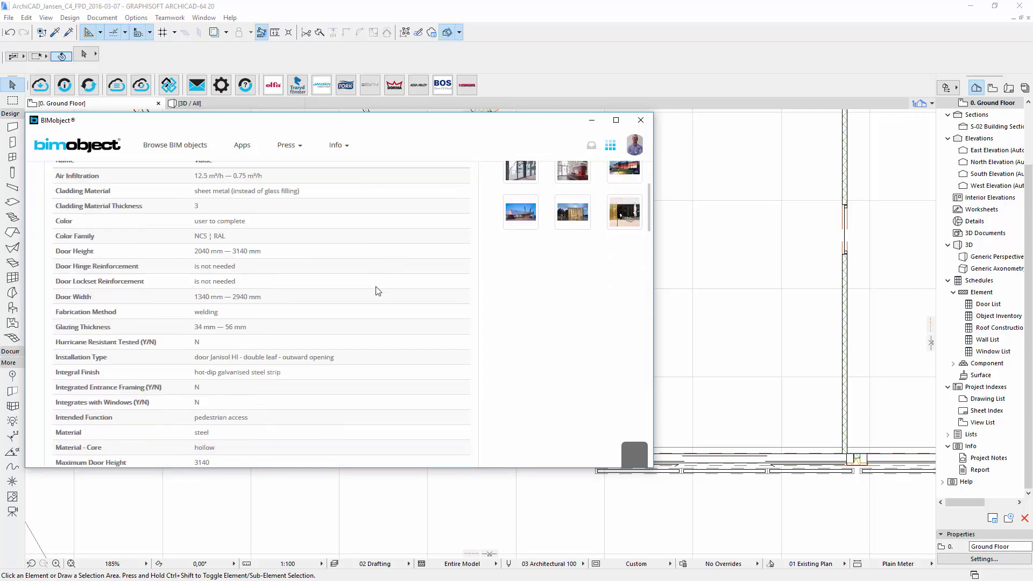
pyautogui.scroll(-5, 376, 281)
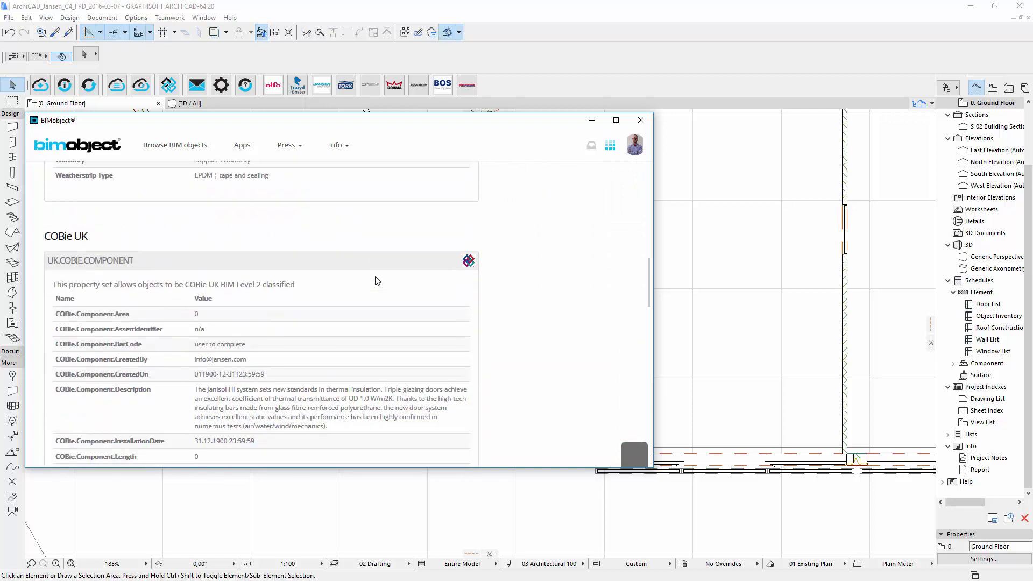
pyautogui.scroll(-2, 371, 281)
pyautogui.scroll(-5, 371, 279)
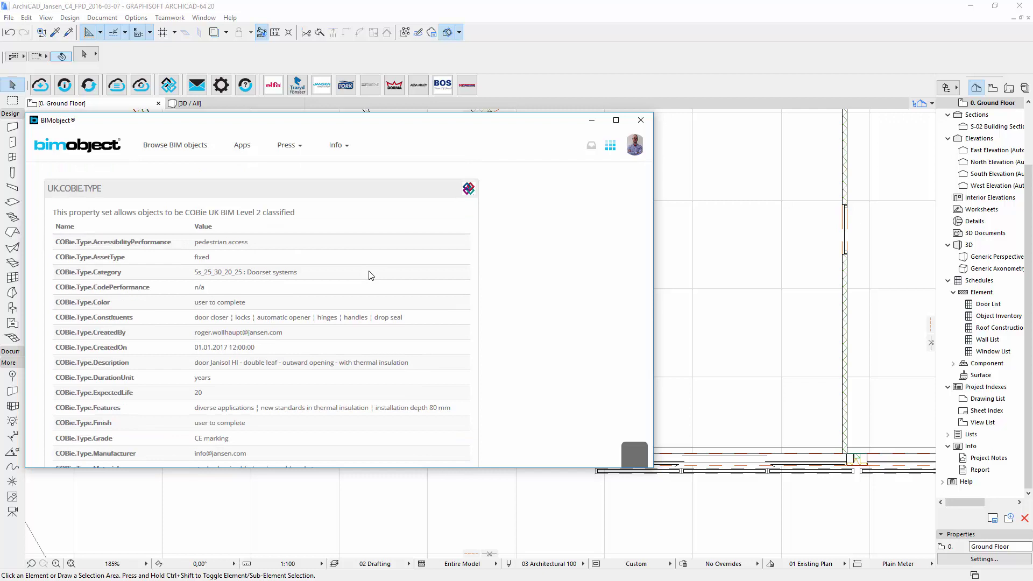
# - Download the ArchiCAD object file Door Janisol HI double leaf - outward opening.gsm from the product's downloads
pyautogui.scroll(12, 370, 276)
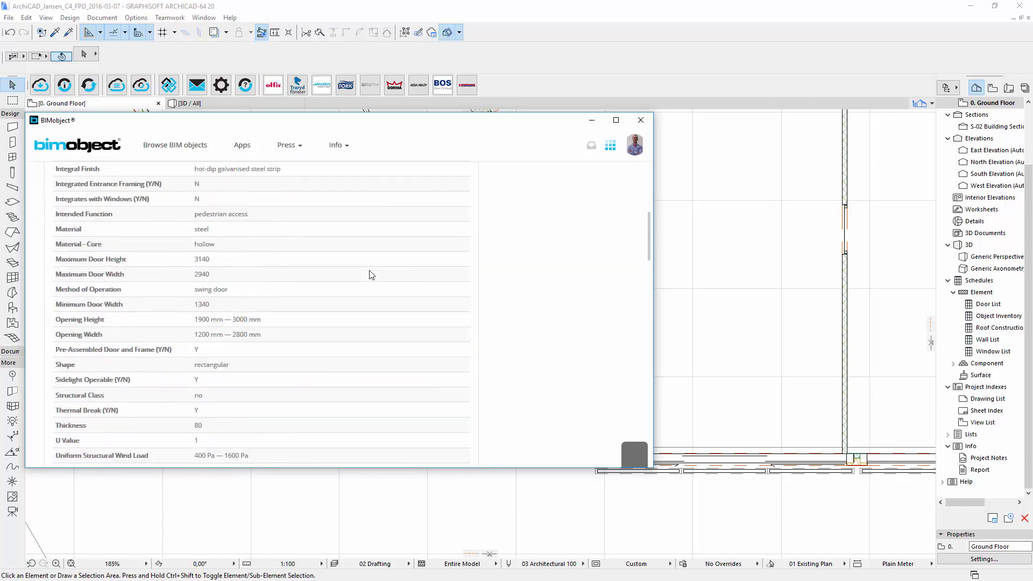
pyautogui.scroll(15, 370, 276)
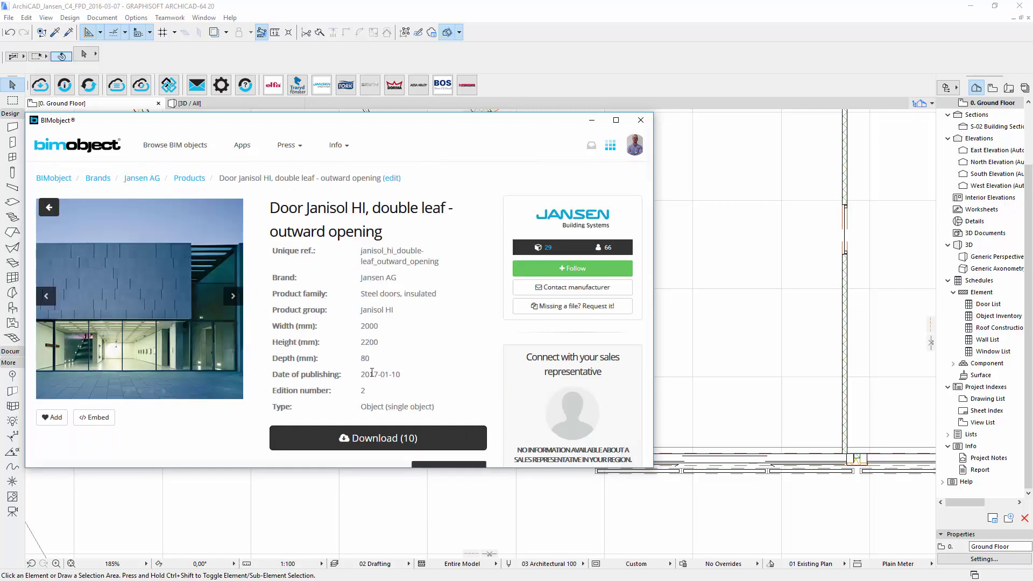
pyautogui.click(376, 439)
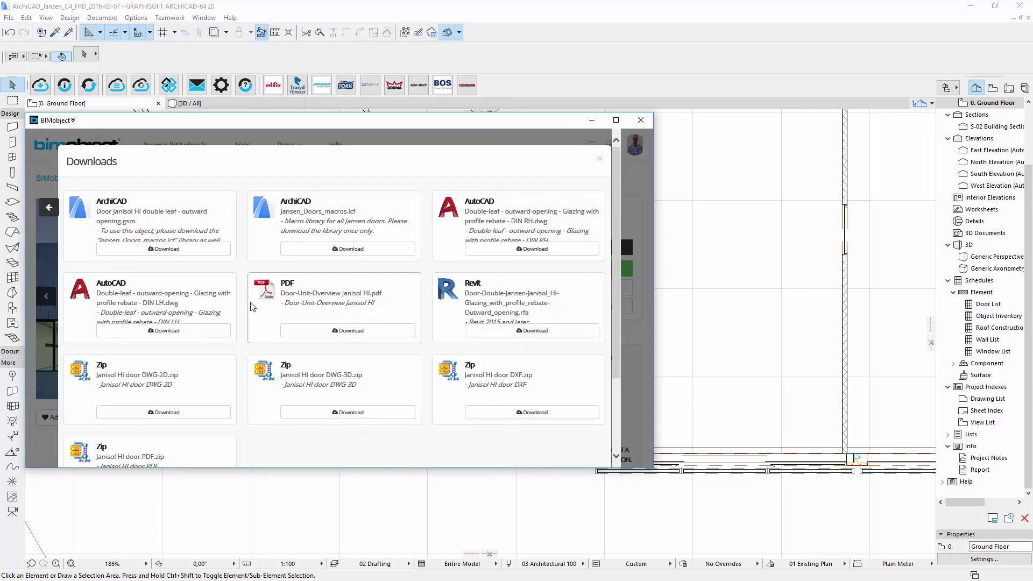
pyautogui.click(171, 250)
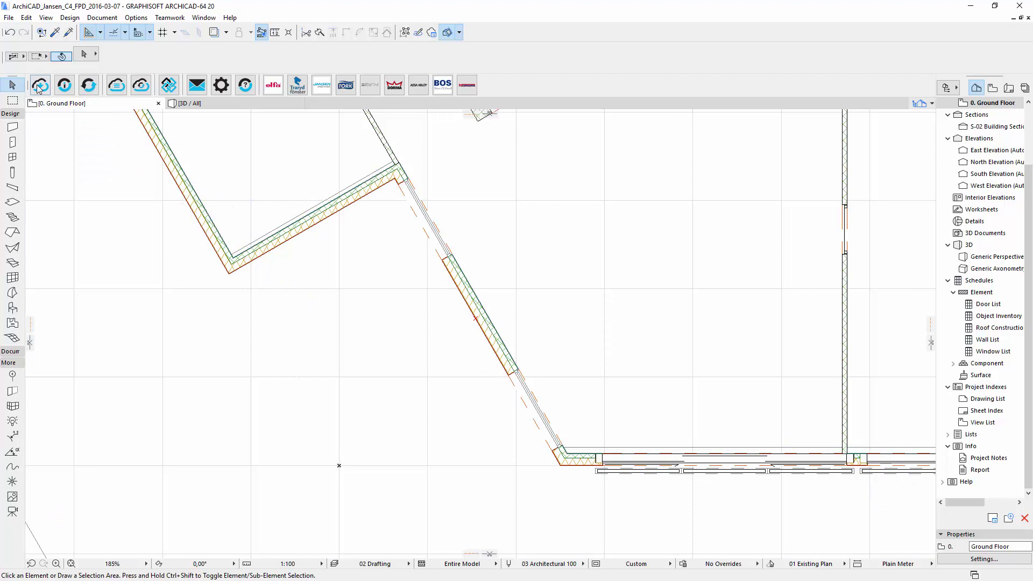
# - Find Jansen AG's Door Janisol HI, double leaf - outward opening in BIMobject again and download its macro library Jansen_Doors_macros.lcf
pyautogui.click(39, 85)
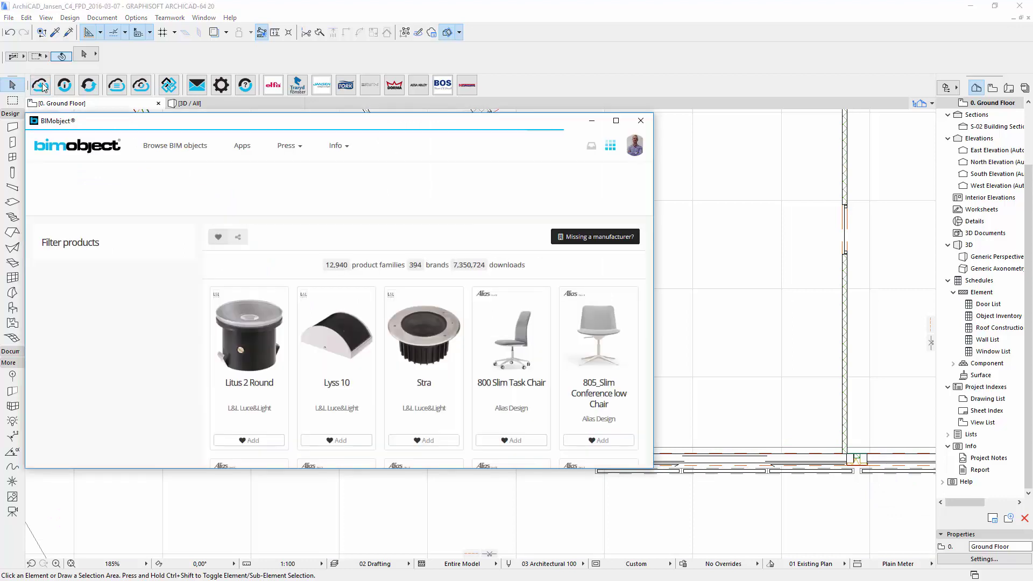
pyautogui.write('jans')
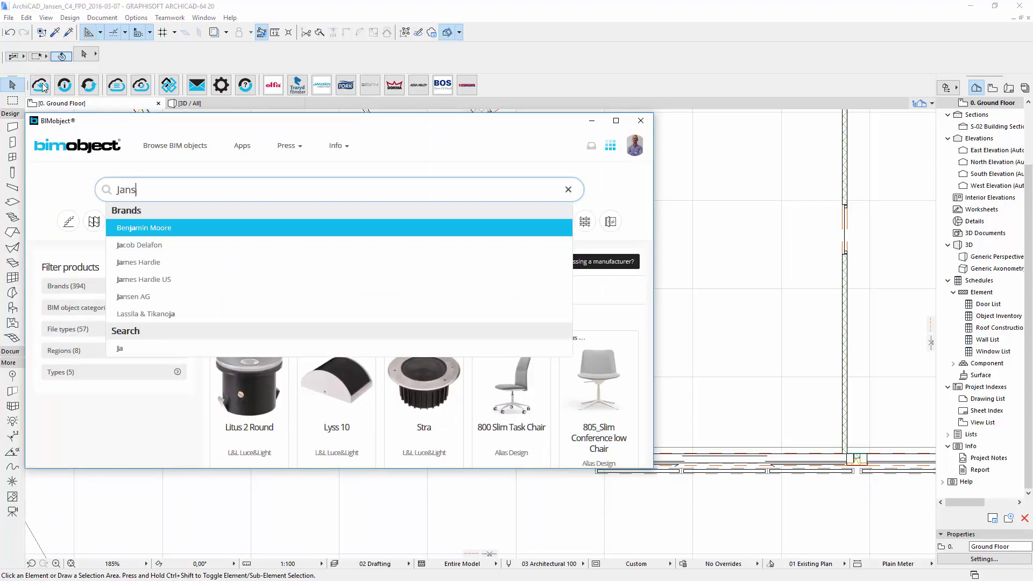
pyautogui.press('Return')
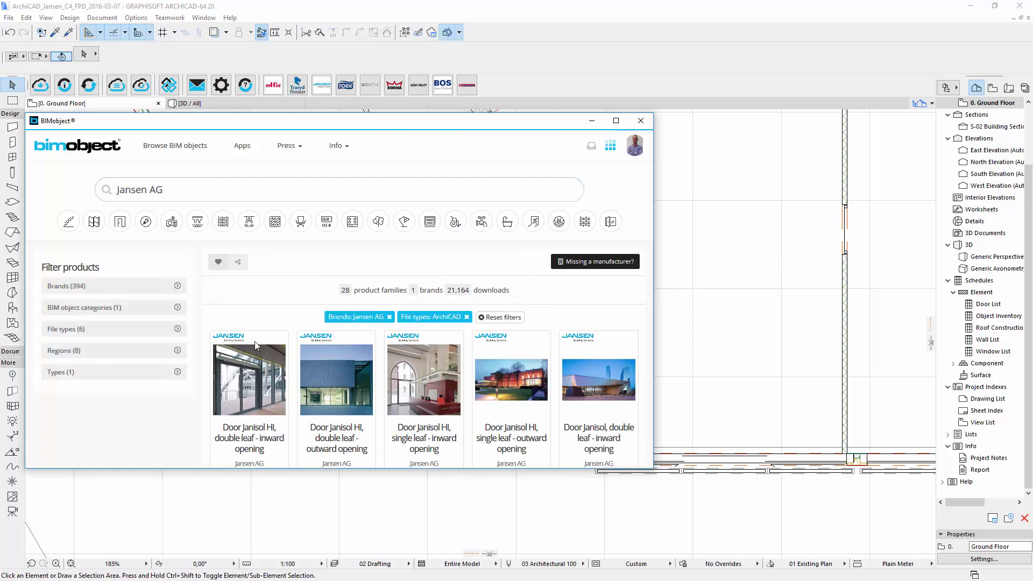
pyautogui.click(340, 388)
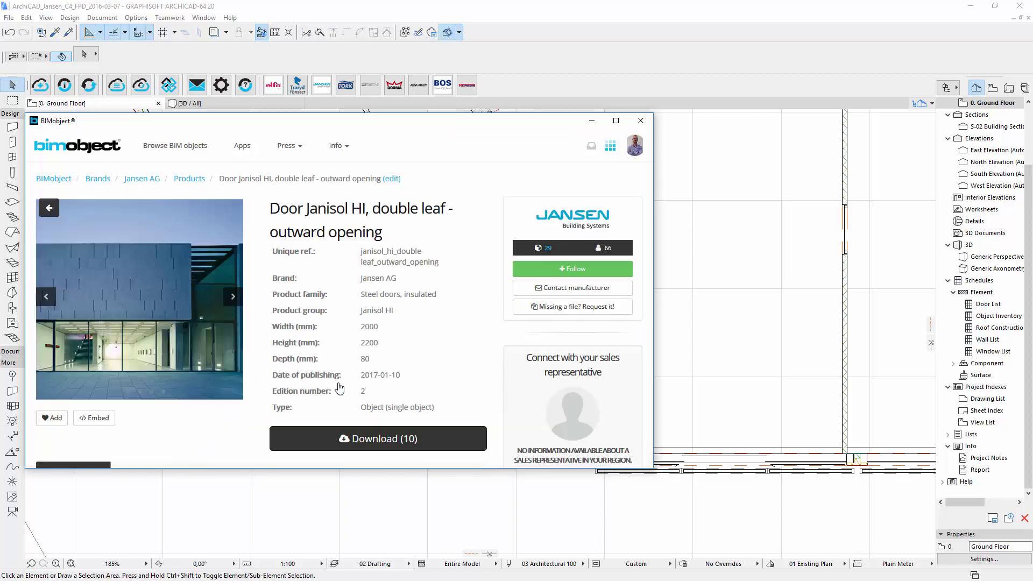
pyautogui.click(382, 441)
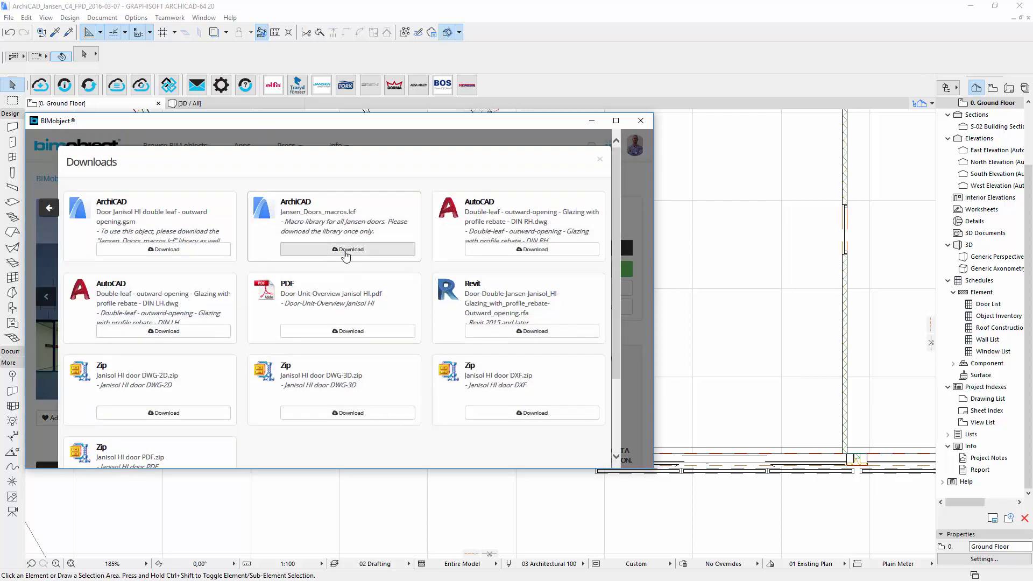
pyautogui.click(345, 251)
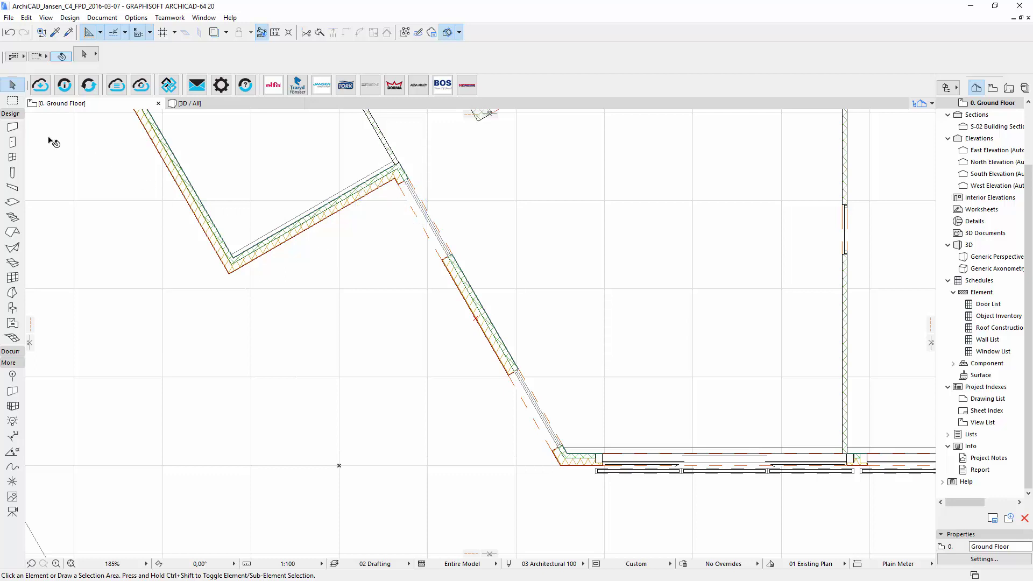
# - Place the Janisol HI double leaf outward opening door at the middle of the slanted wall segment between the two openings, swinging outward
pyautogui.click(14, 142)
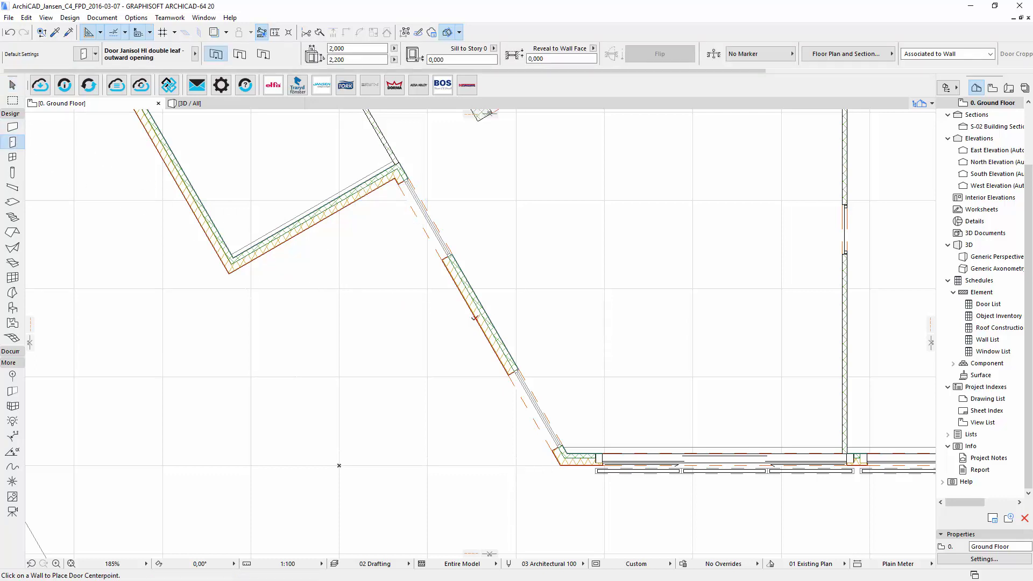
pyautogui.click(473, 321)
pyautogui.click(459, 371)
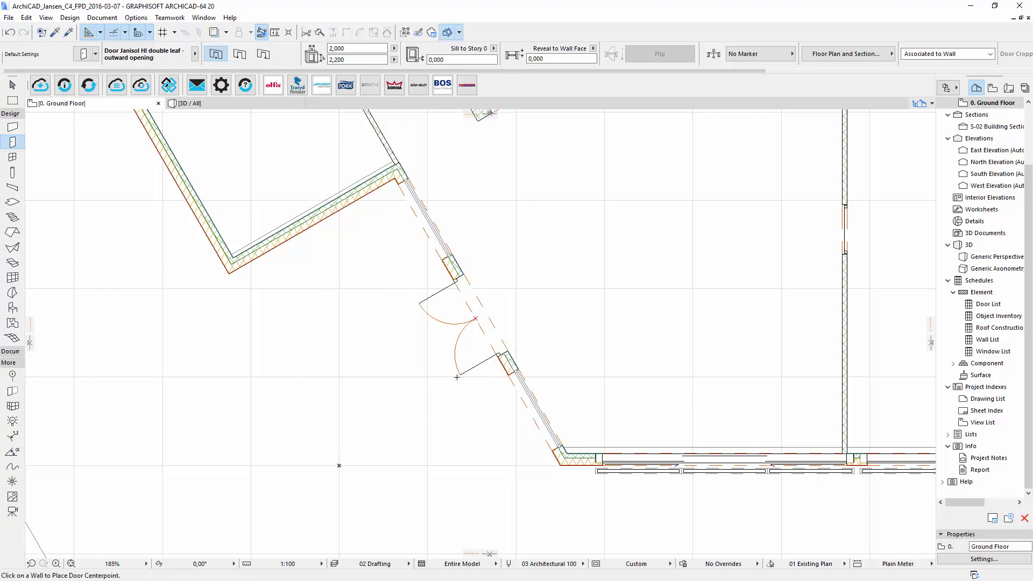
pyautogui.scroll(3, 468, 369)
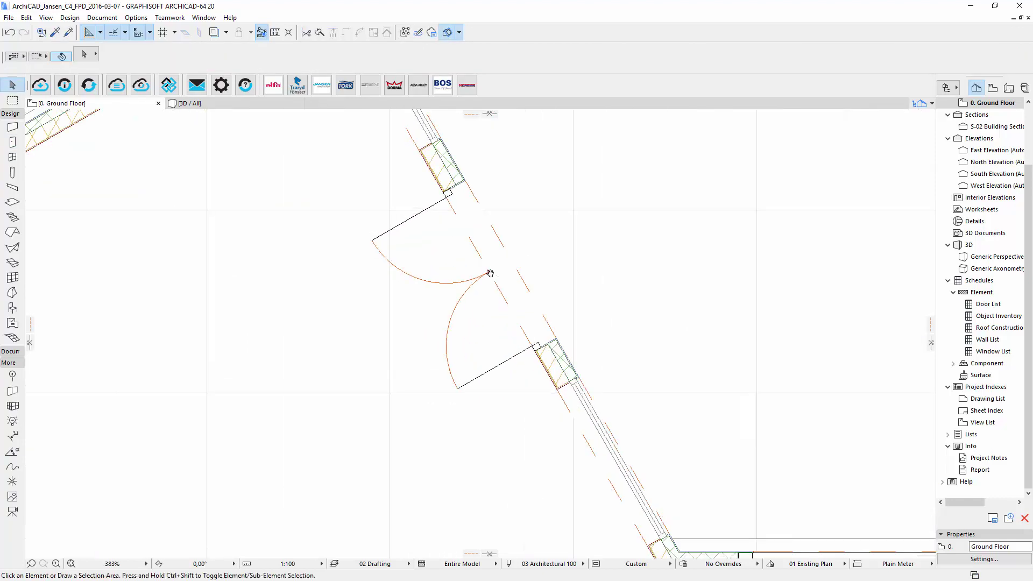
pyautogui.moveTo(489, 273); pyautogui.dragTo(458, 312, button='middle')
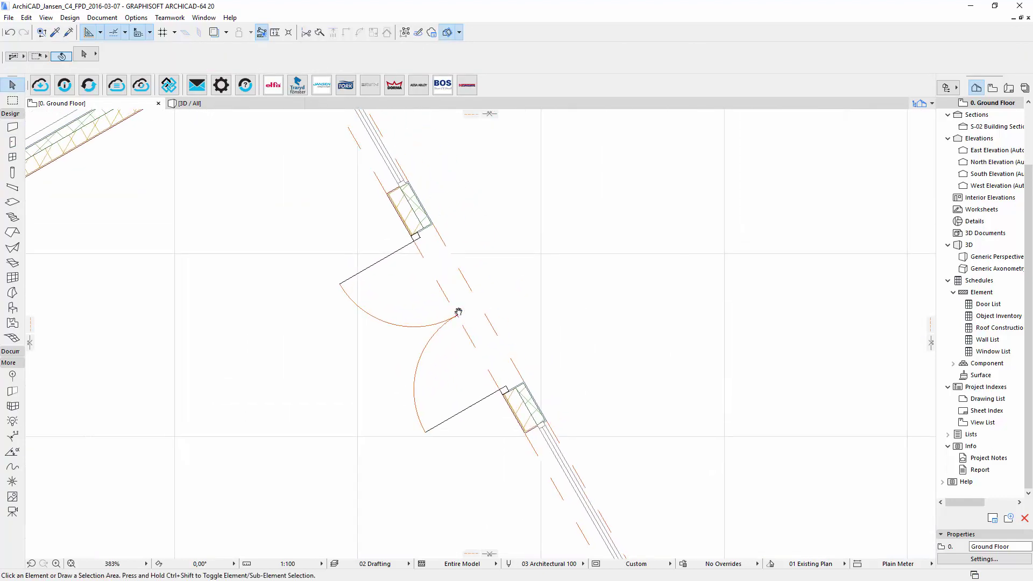
# - Set the floor plan scale to 1:50
pyautogui.click(295, 564)
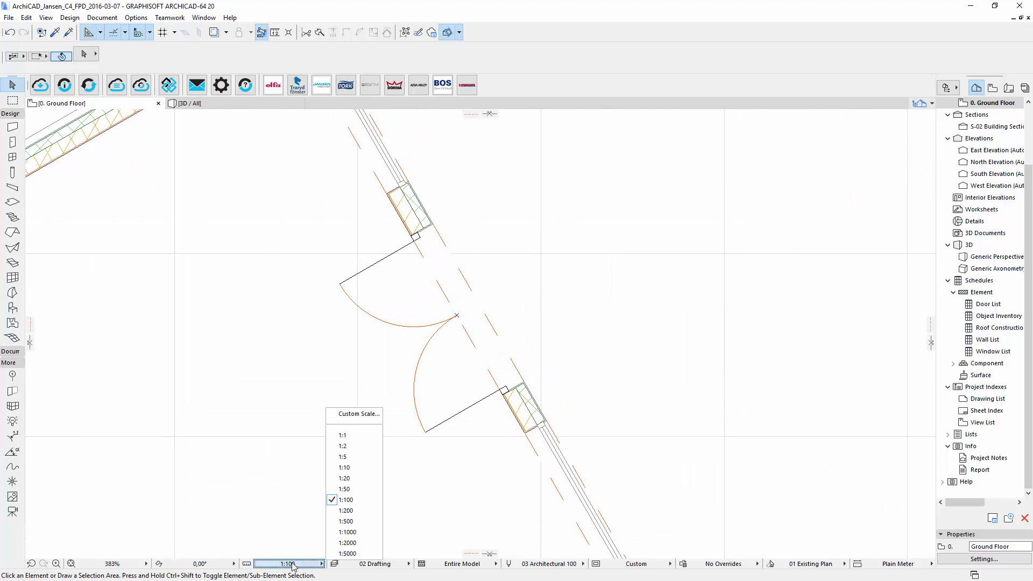
pyautogui.click(358, 489)
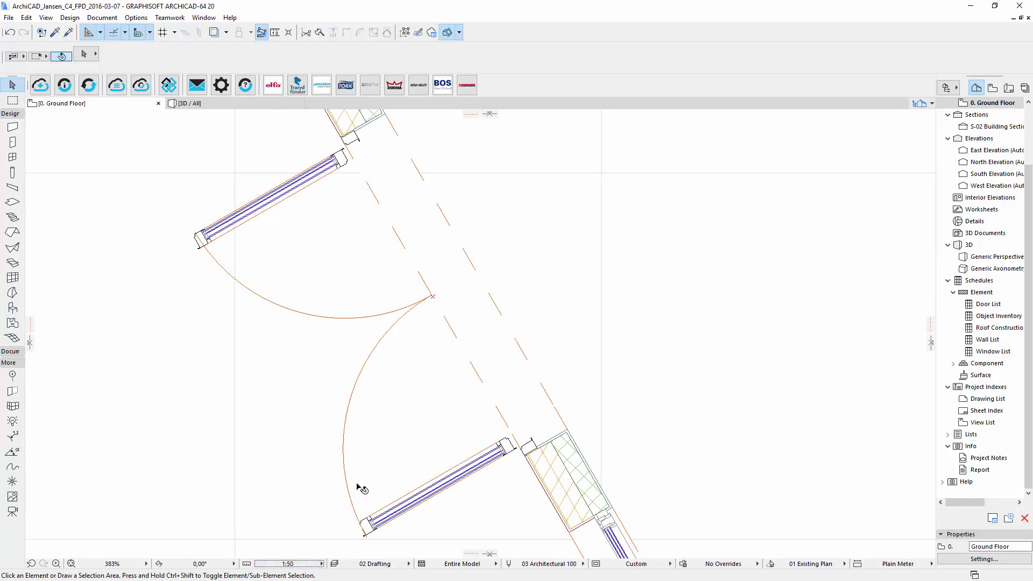
pyautogui.moveTo(358, 489); pyautogui.dragTo(383, 468, button='middle')
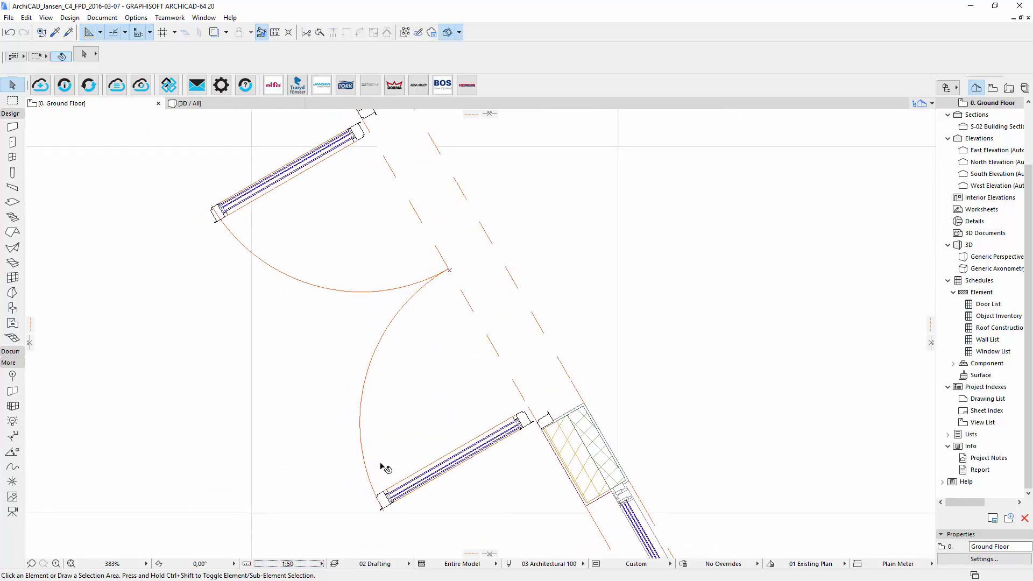
# - Change the floor plan scale to 1:20 to show the double-leaf door in full detail
pyautogui.click(305, 566)
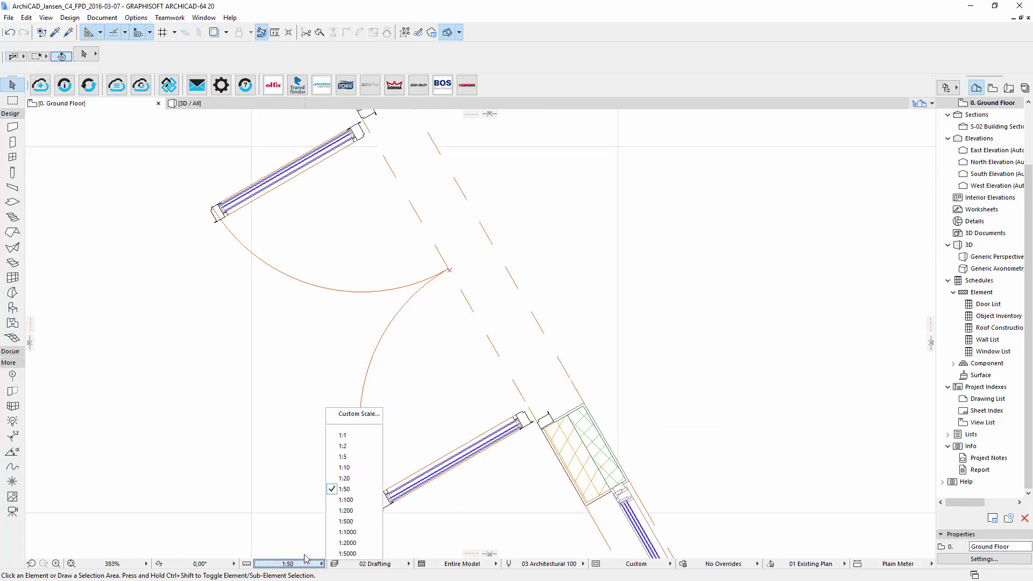
pyautogui.click(340, 480)
pyautogui.scroll(-5, 532, 374)
pyautogui.moveTo(445, 411); pyautogui.dragTo(497, 333, button='middle')
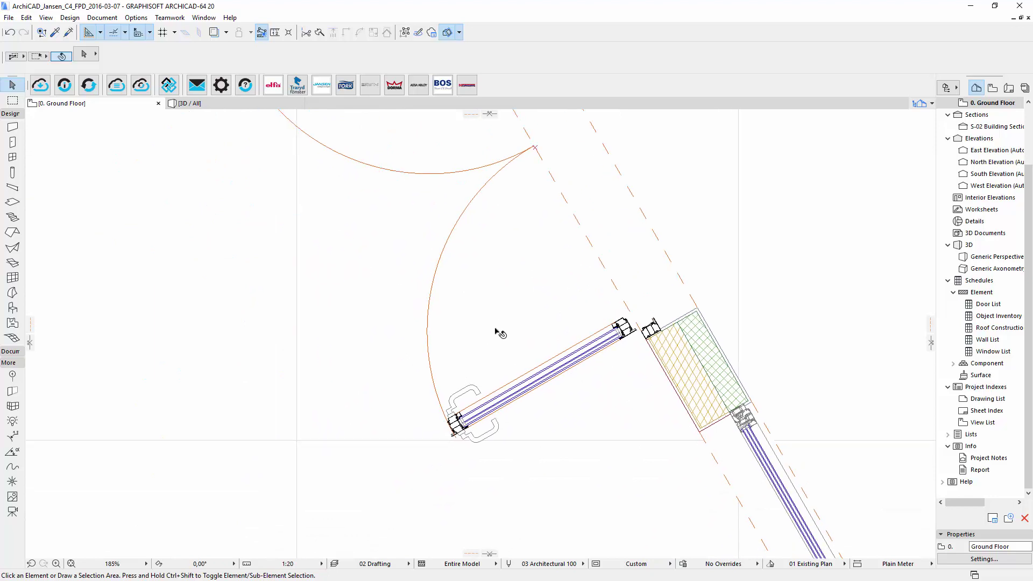
pyautogui.scroll(-2, 557, 495)
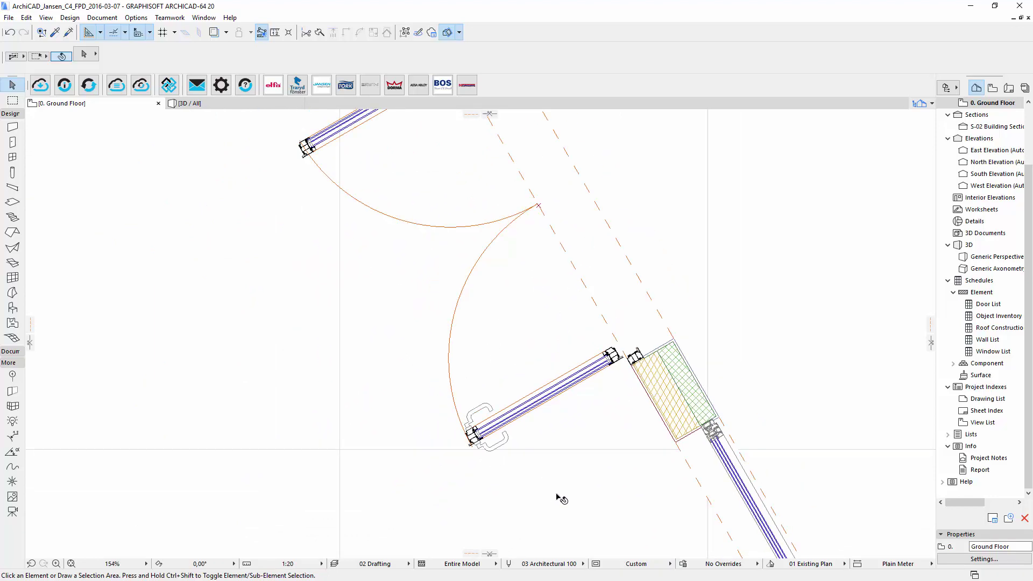
pyautogui.scroll(-3, 557, 498)
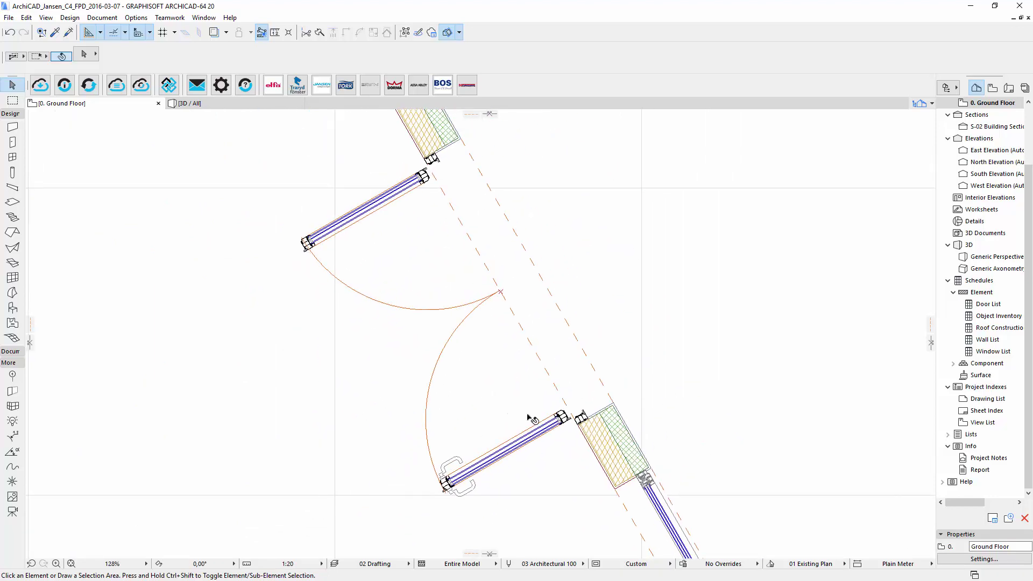
# - Open the placed Janisol HI door's selection settings, set its width to 2,100 and check the allowed height range
pyautogui.click(579, 425)
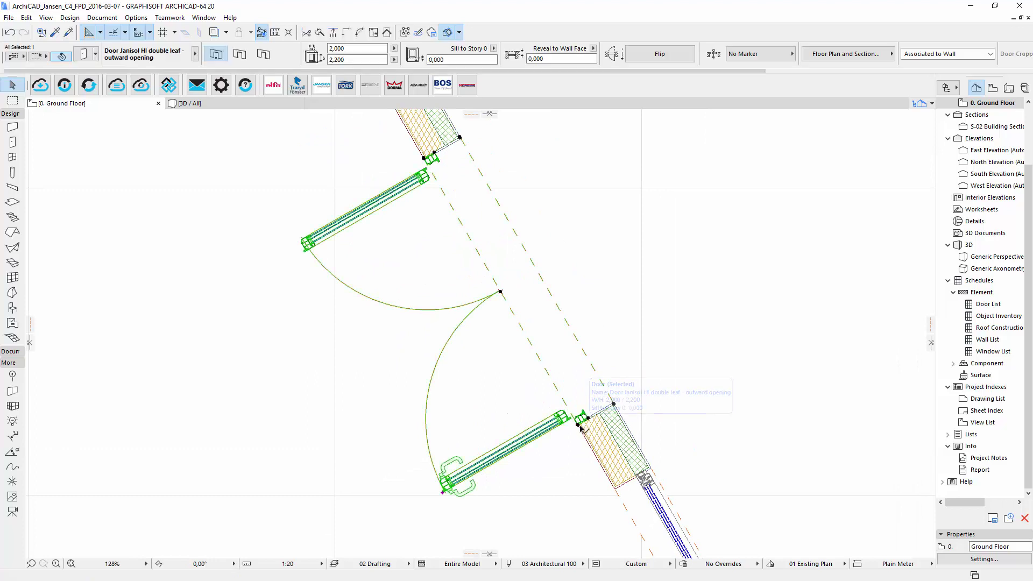
pyautogui.rightClick(579, 425)
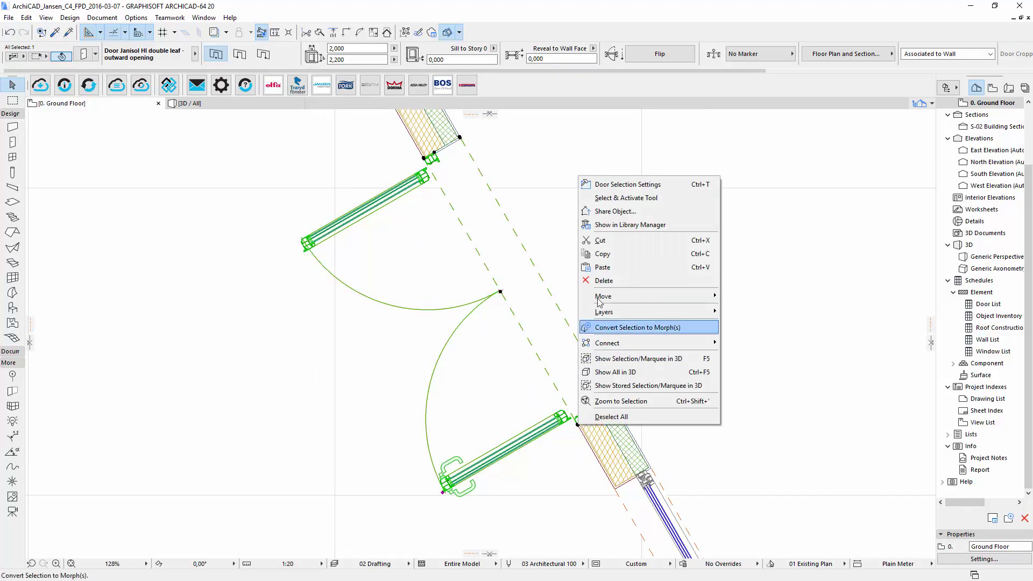
pyautogui.click(638, 184)
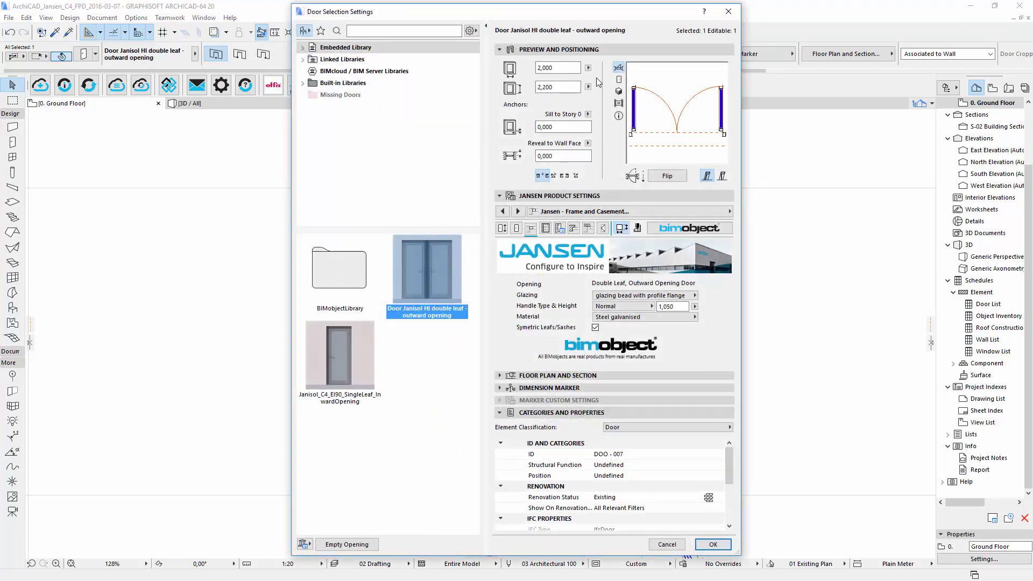
pyautogui.click(588, 67)
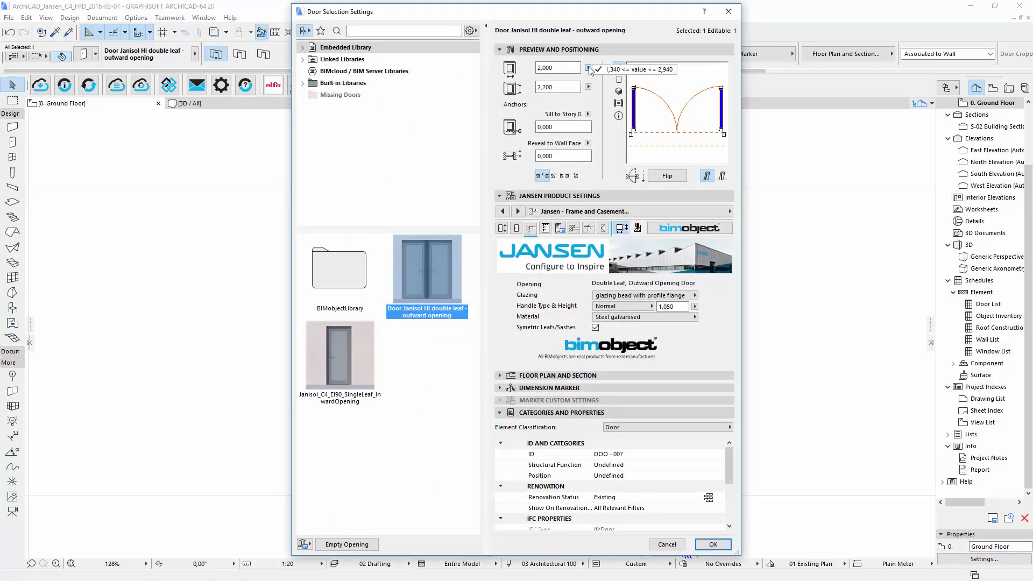
pyautogui.click(557, 67)
pyautogui.write('2,')
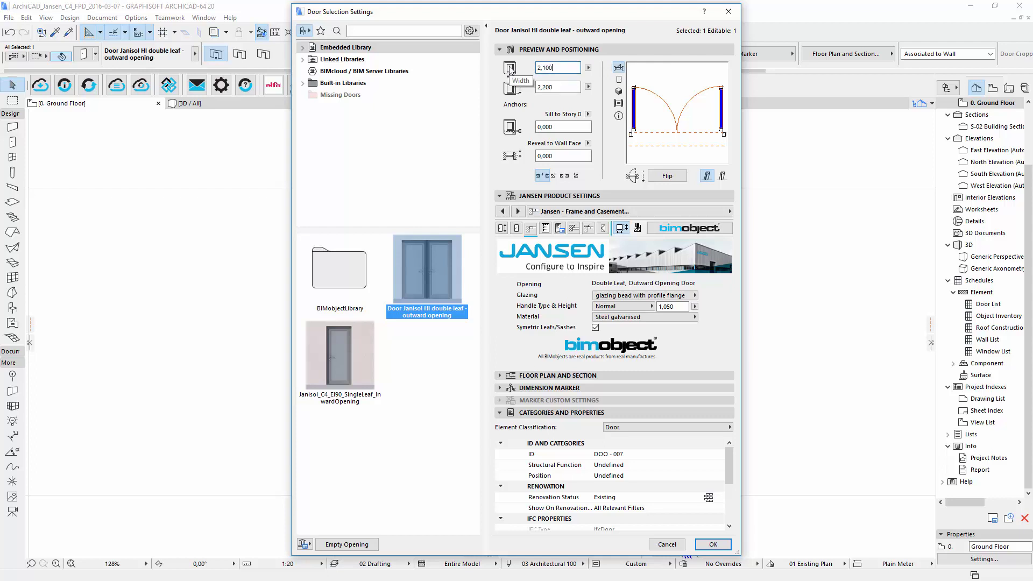
pyautogui.click(588, 87)
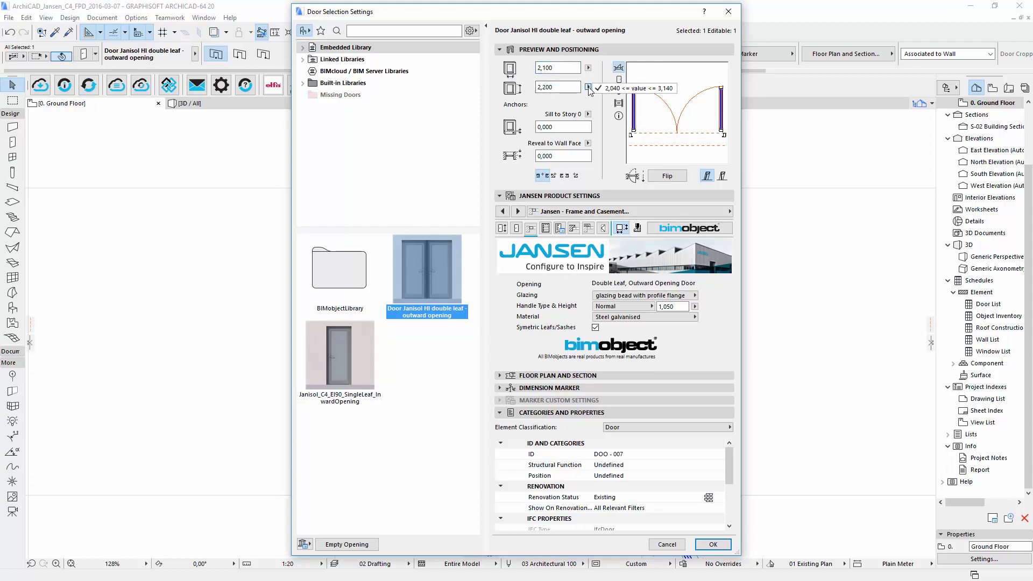
pyautogui.click(589, 88)
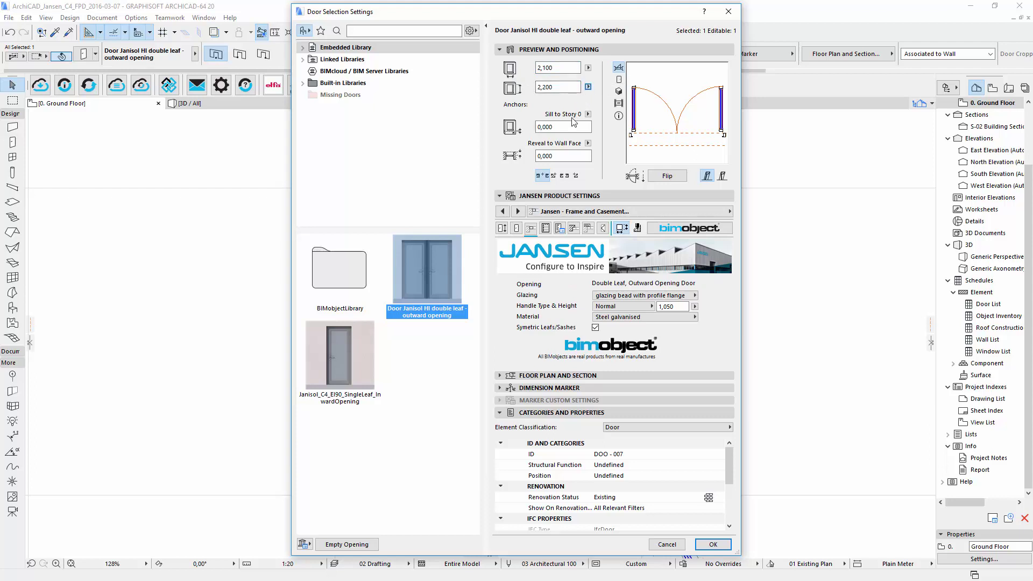
# - Set the door's handle type to Full Panic B179 and check the glazing, handle height and material options
pyautogui.click(623, 295)
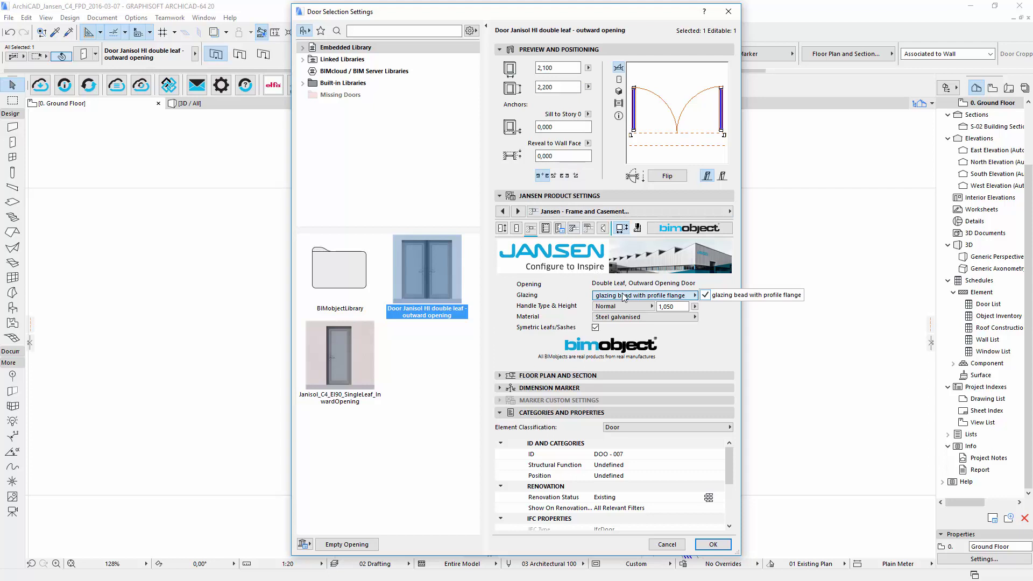
pyautogui.click(623, 296)
pyautogui.click(628, 307)
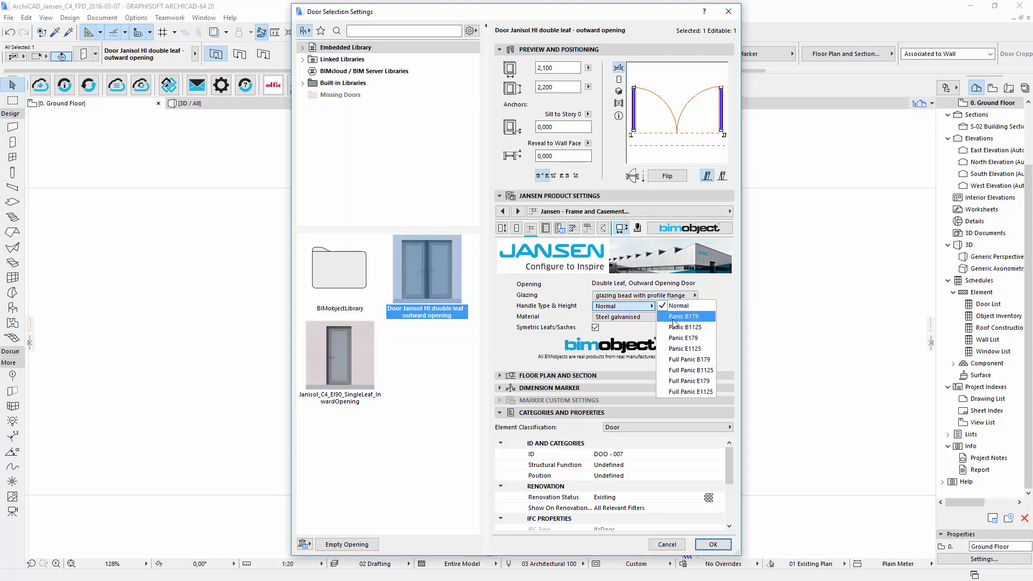
pyautogui.click(678, 360)
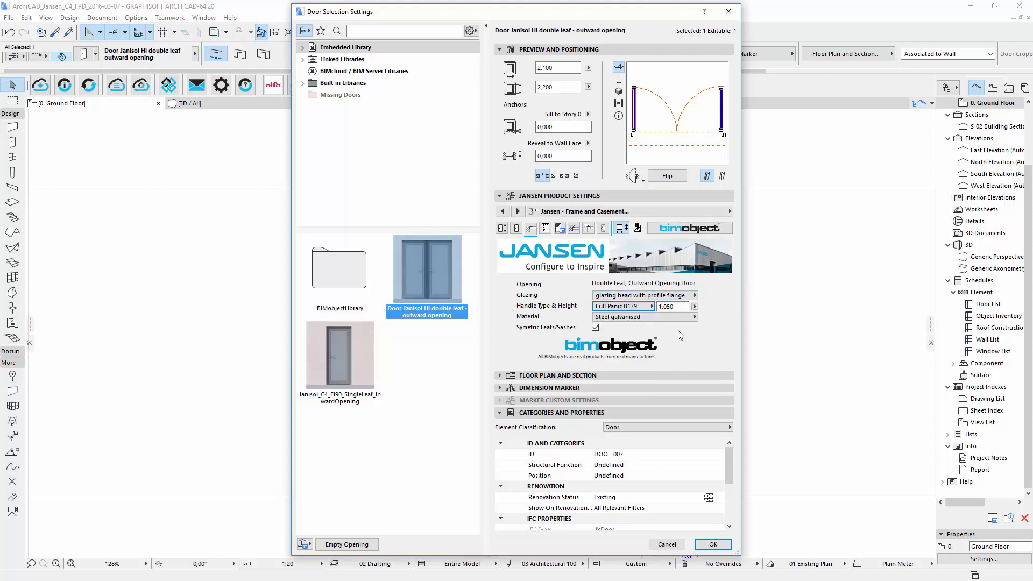
pyautogui.click(695, 307)
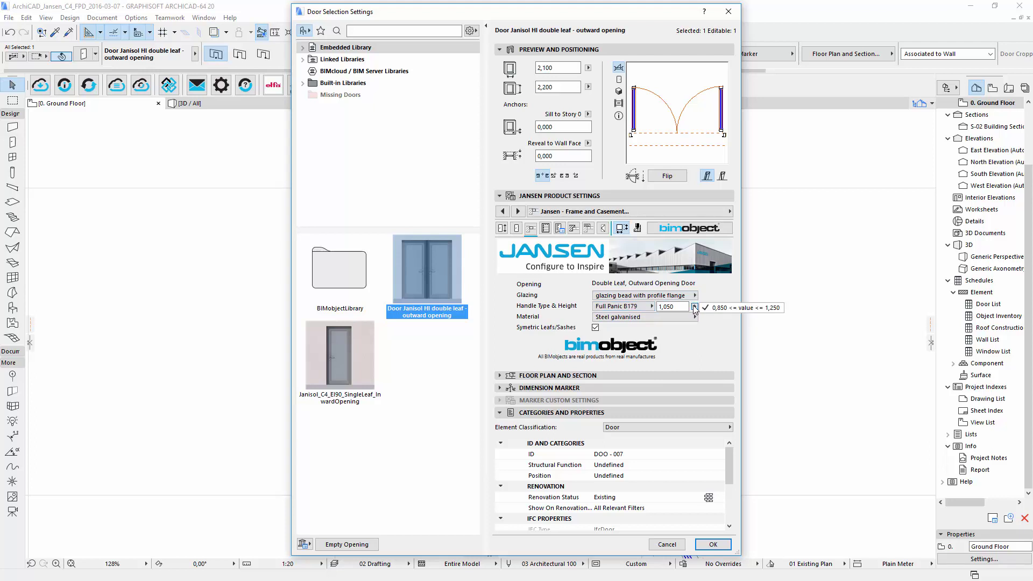
pyautogui.click(647, 317)
pyautogui.click(646, 319)
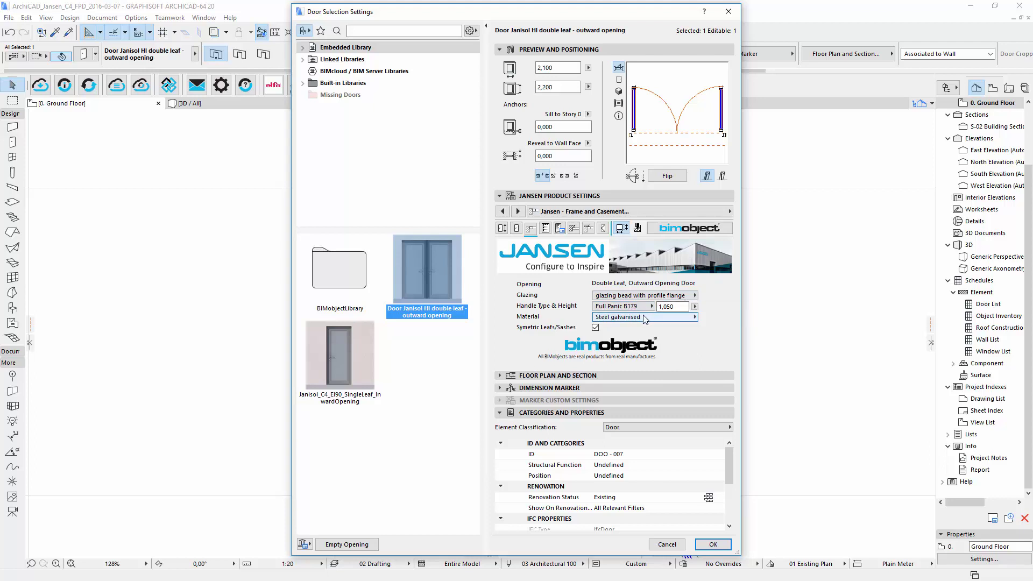
# - Turn off symmetric leaves for the door and set the left leaf width to 1,000
pyautogui.click(596, 327)
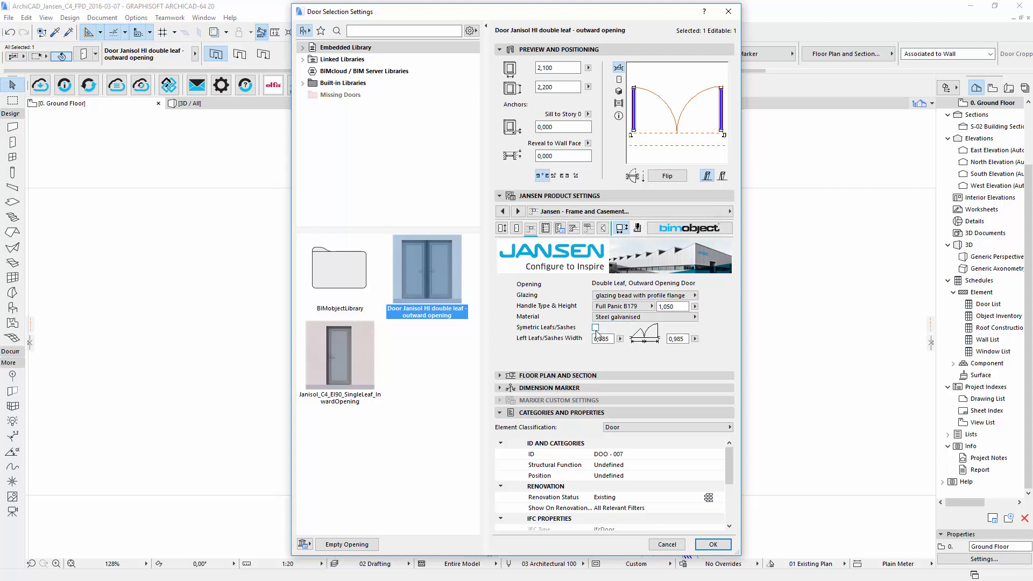
pyautogui.moveTo(604, 338); pyautogui.dragTo(592, 340)
pyautogui.press('Return')
# - Look through the door's Jansen disclaimer, wall closure and product information pages, and apply the door settings
pyautogui.click(547, 229)
pyautogui.click(559, 228)
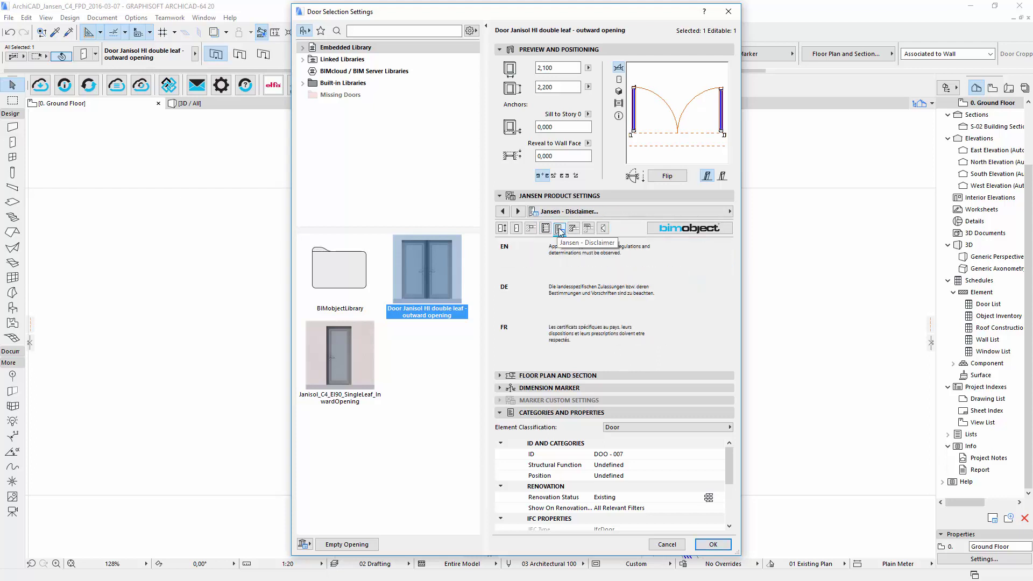
pyautogui.click(575, 228)
pyautogui.click(588, 229)
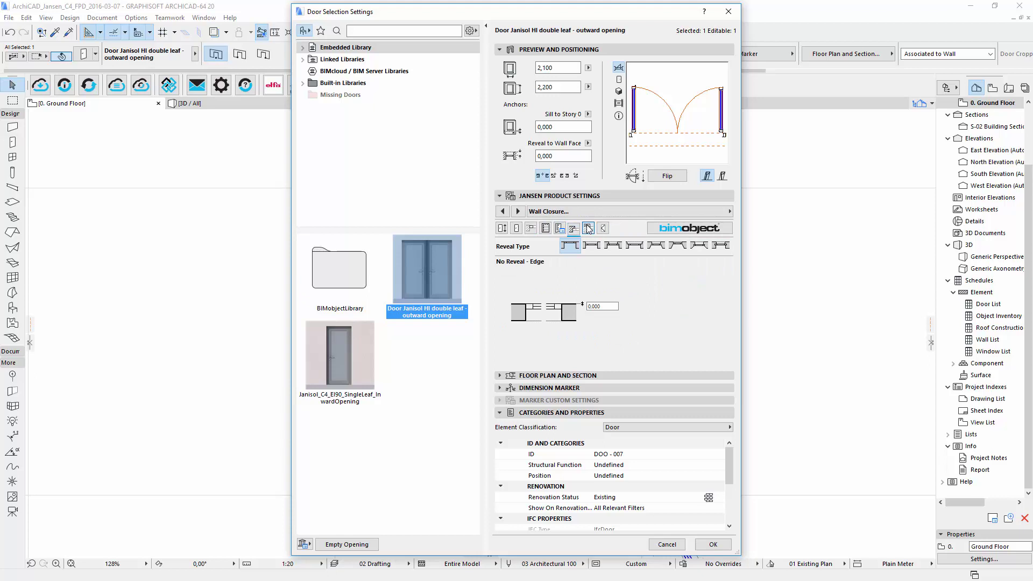
pyautogui.click(603, 228)
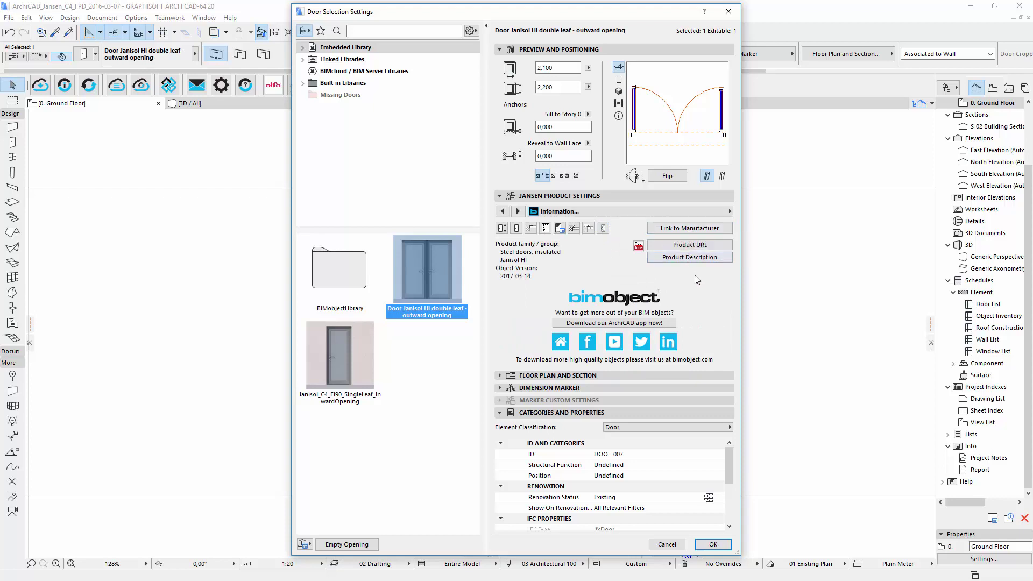
pyautogui.click(713, 544)
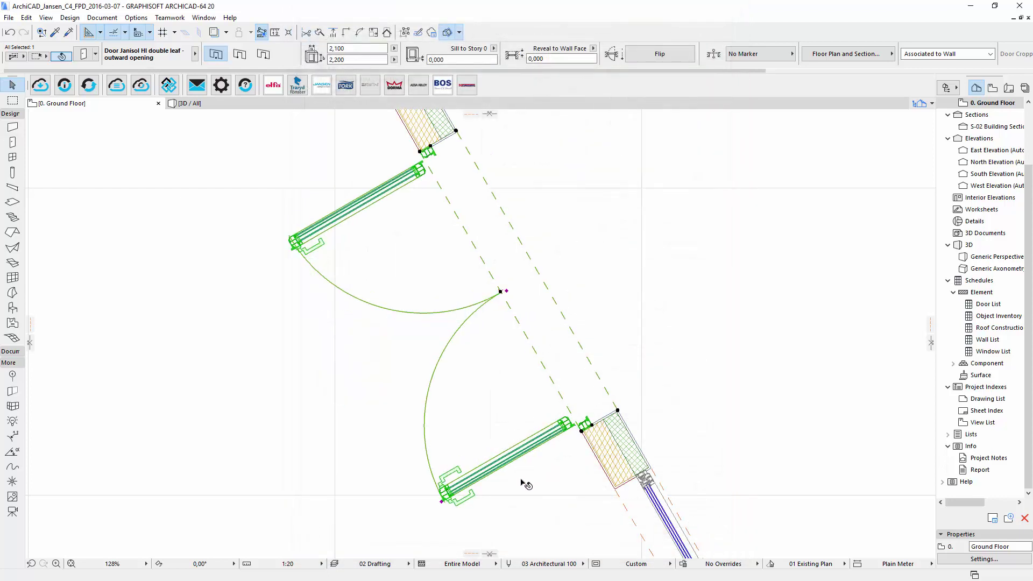
# - Reduce the door's 2D opening angle to about 70° and shift the leaf division to widths of about 0,666 and 1,304
pyautogui.click(441, 505)
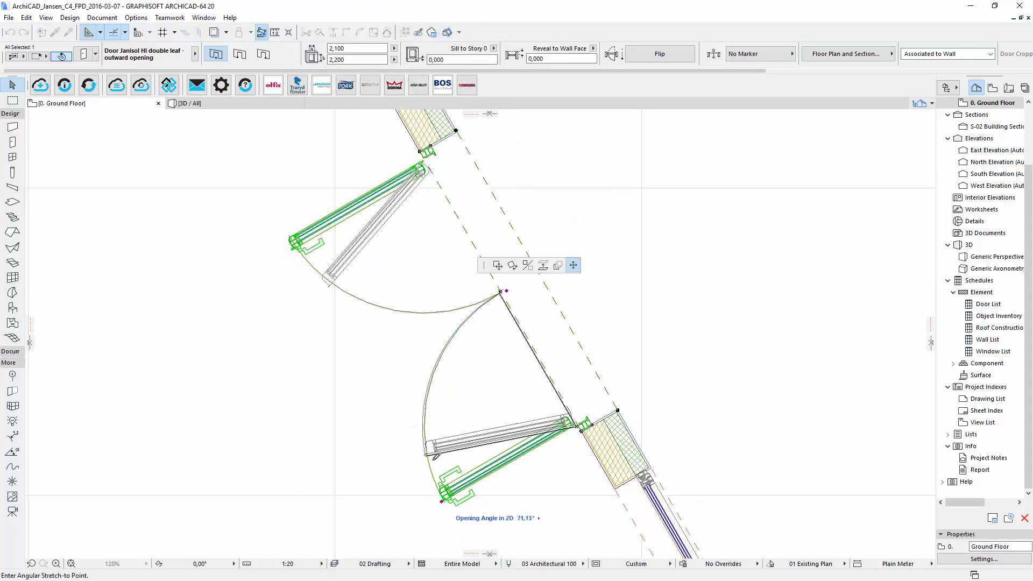
pyautogui.click(435, 445)
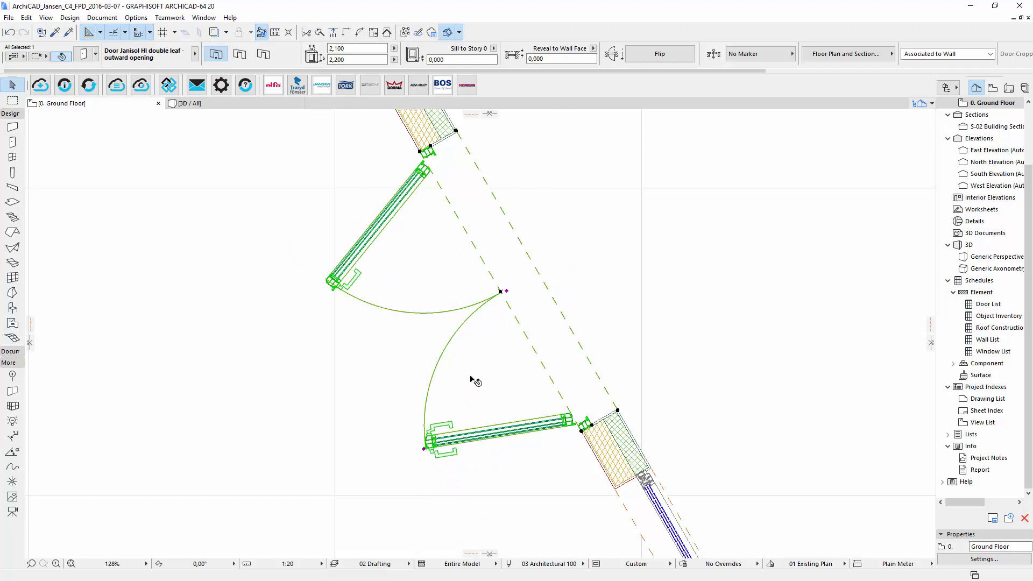
pyautogui.click(506, 291)
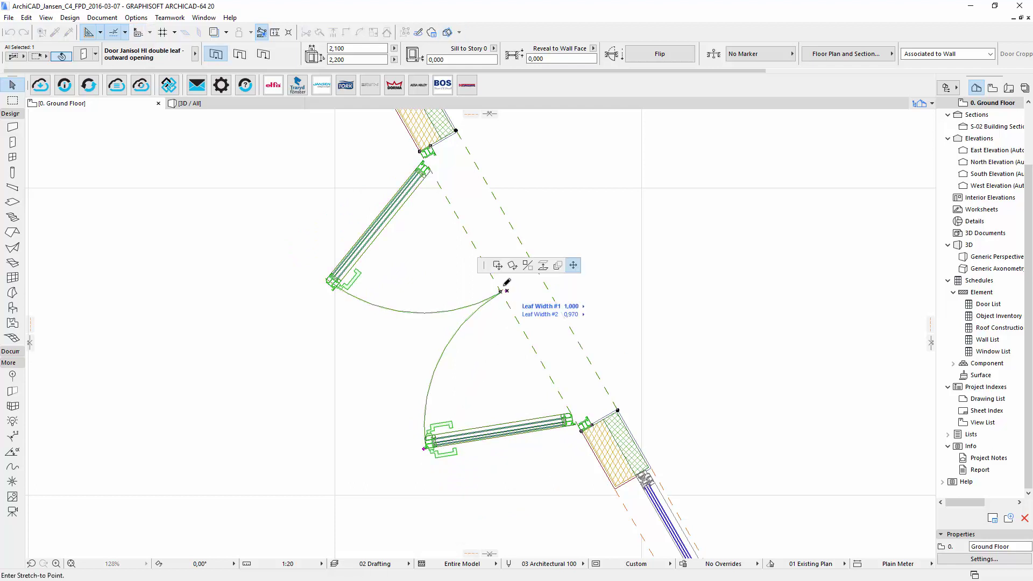
pyautogui.click(479, 248)
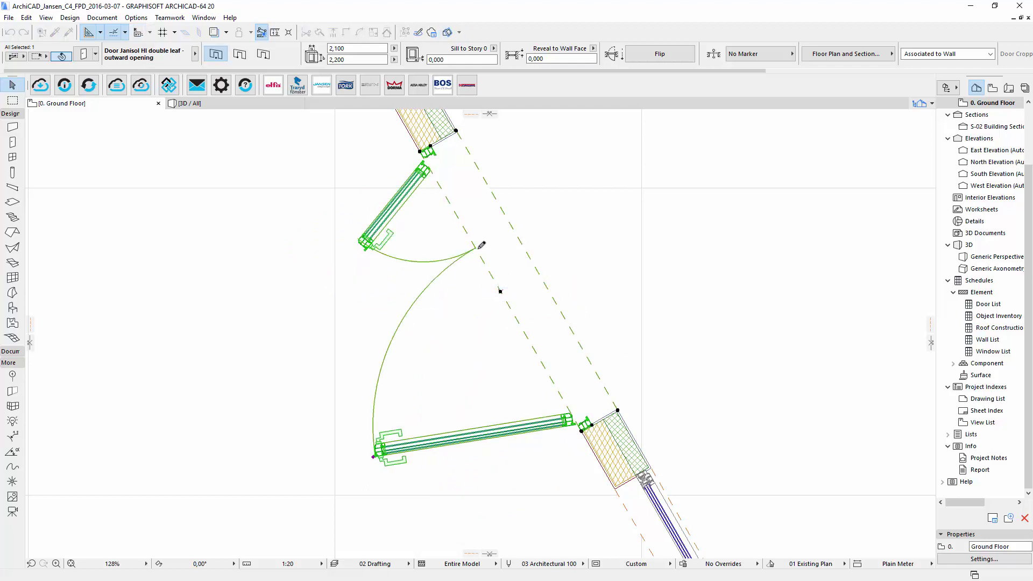
# - Show the model in 3D, swing both leaves of the double-leaf door open outward and deselect the door
pyautogui.press('F3')
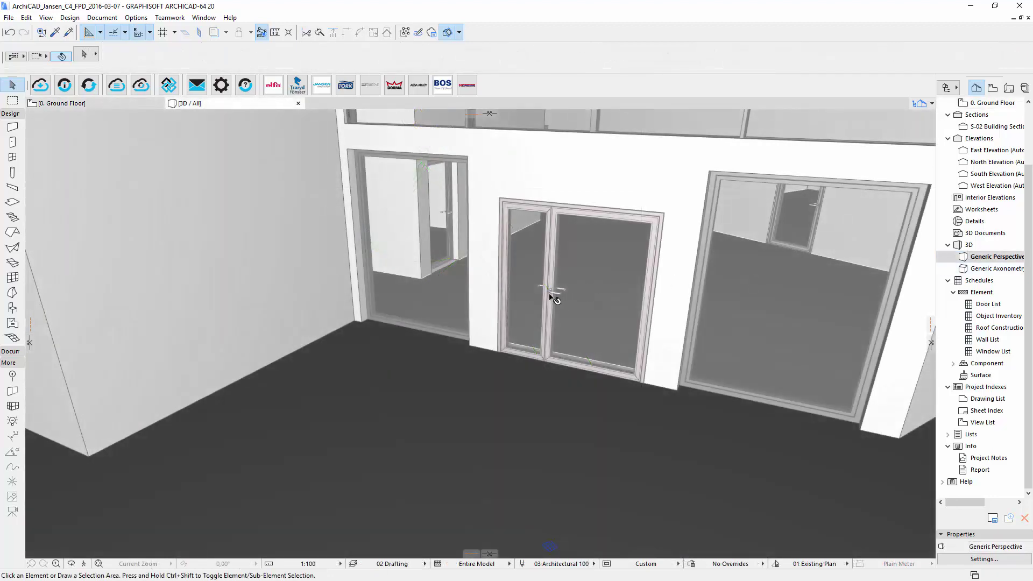
pyautogui.click(553, 298)
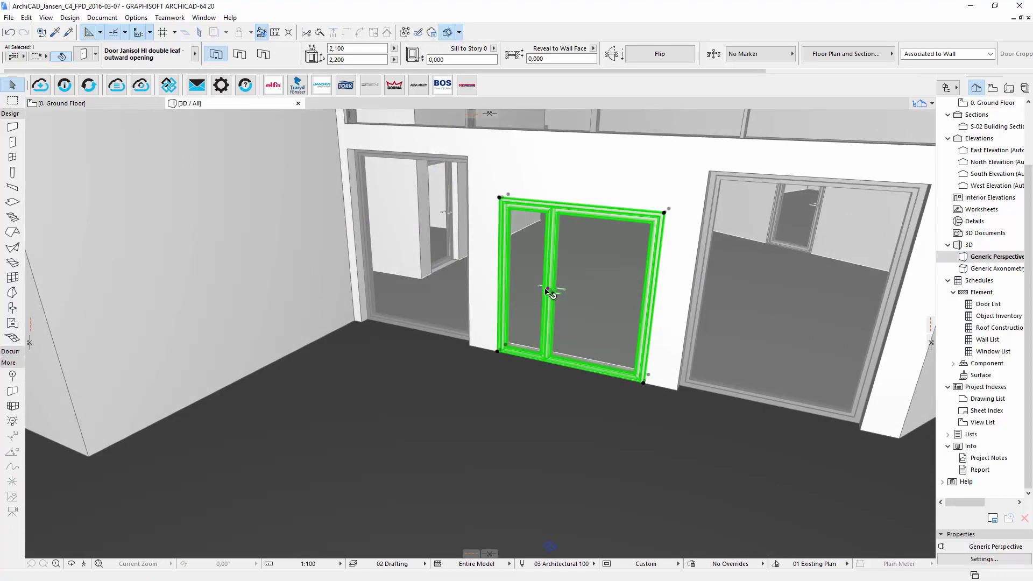
pyautogui.click(548, 291)
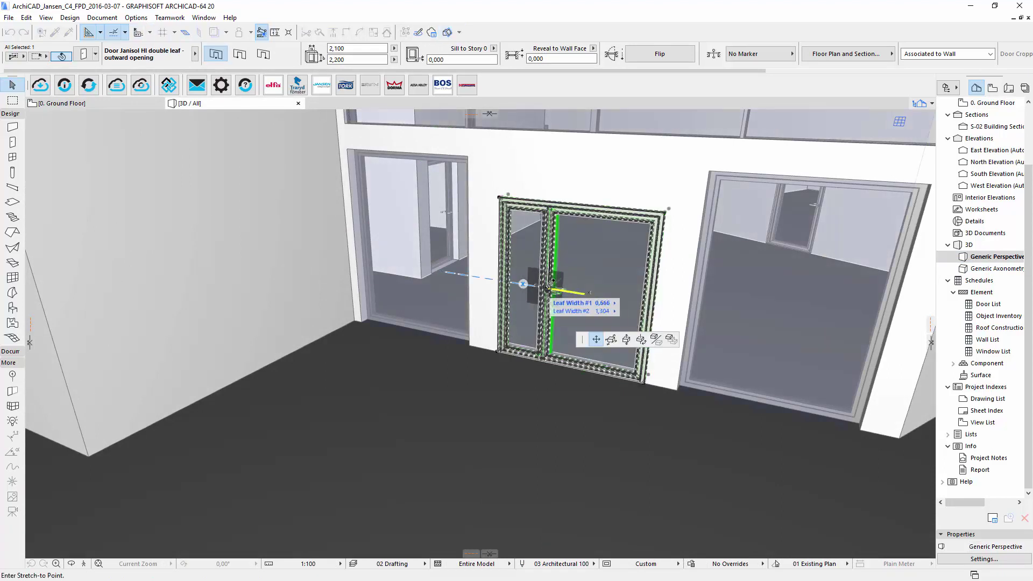
pyautogui.click(551, 284)
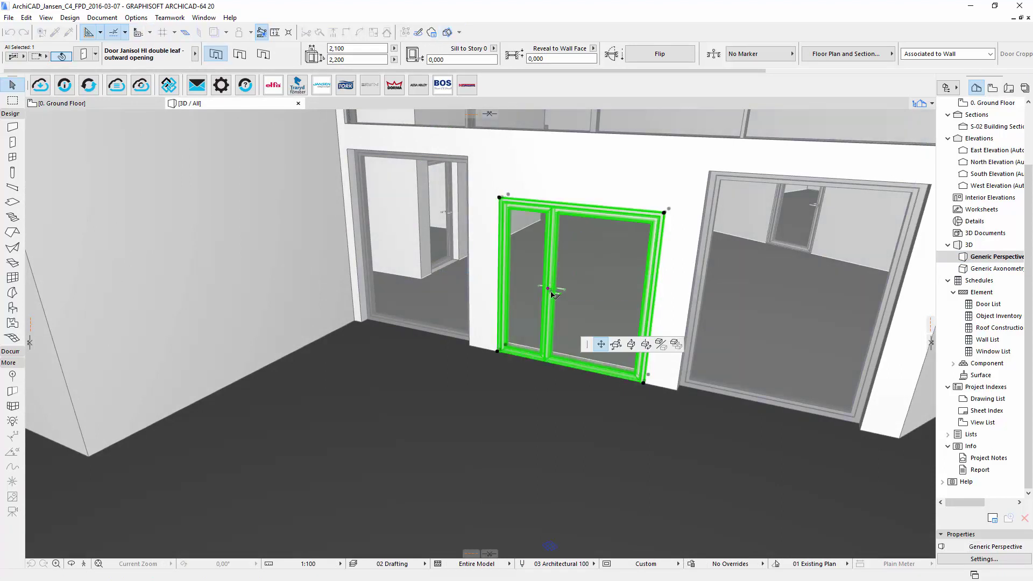
pyautogui.click(553, 294)
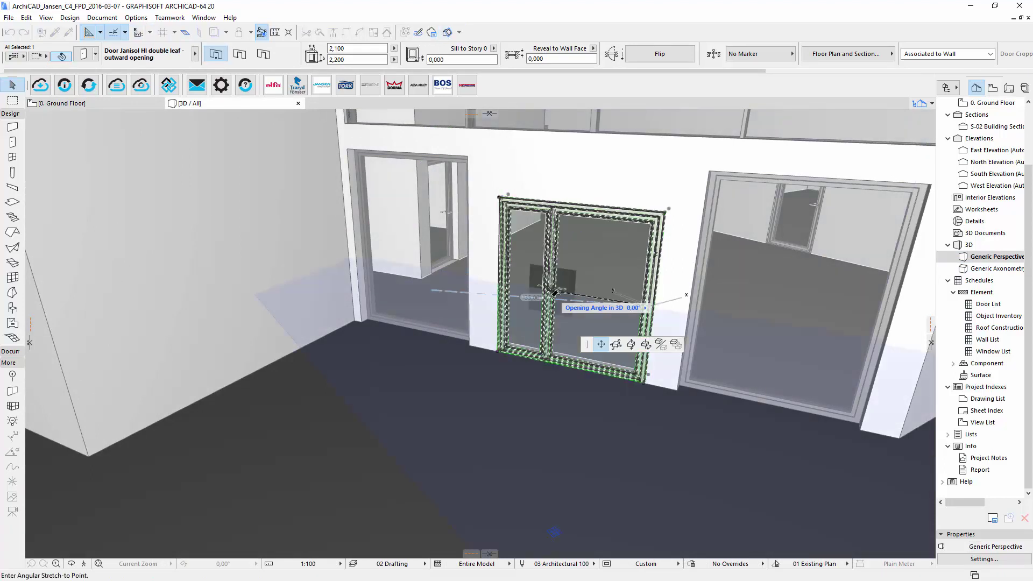
pyautogui.click(624, 452)
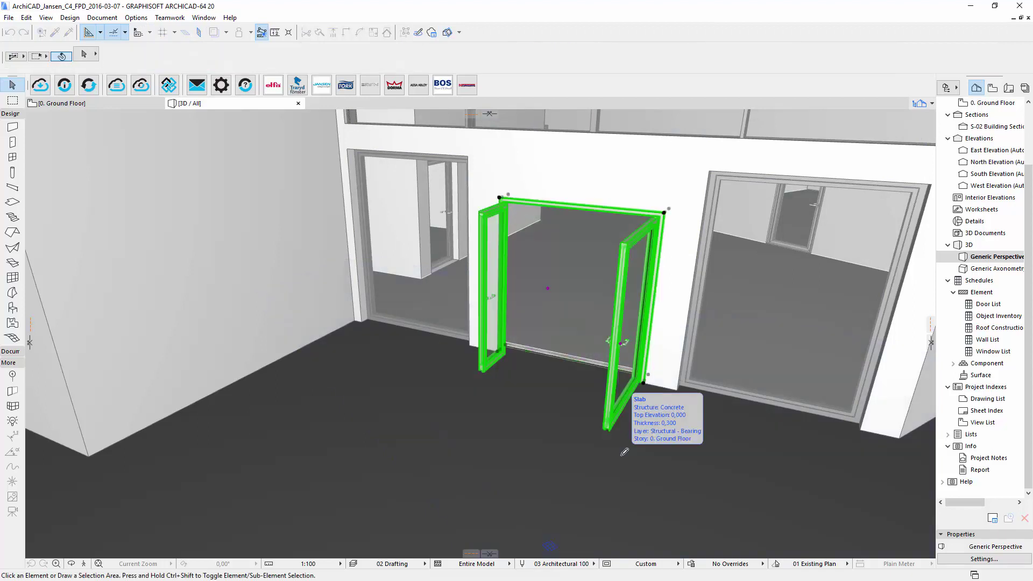
pyautogui.press('Escape')
# - Cut the 3D model with a horizontal cutting plane through the double-leaf door at about mid-height and finalize the cut
pyautogui.click(491, 115)
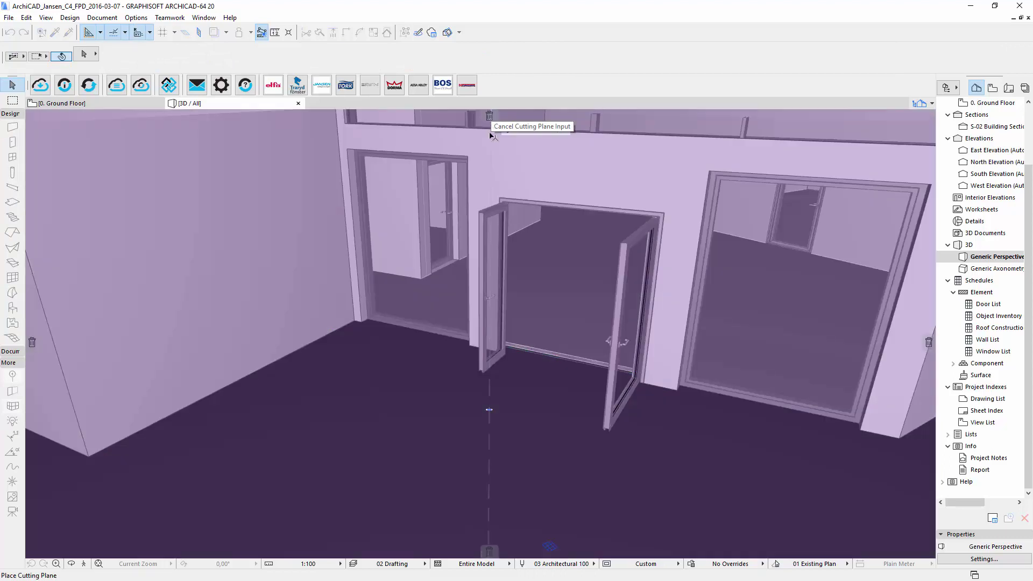
pyautogui.click(554, 313)
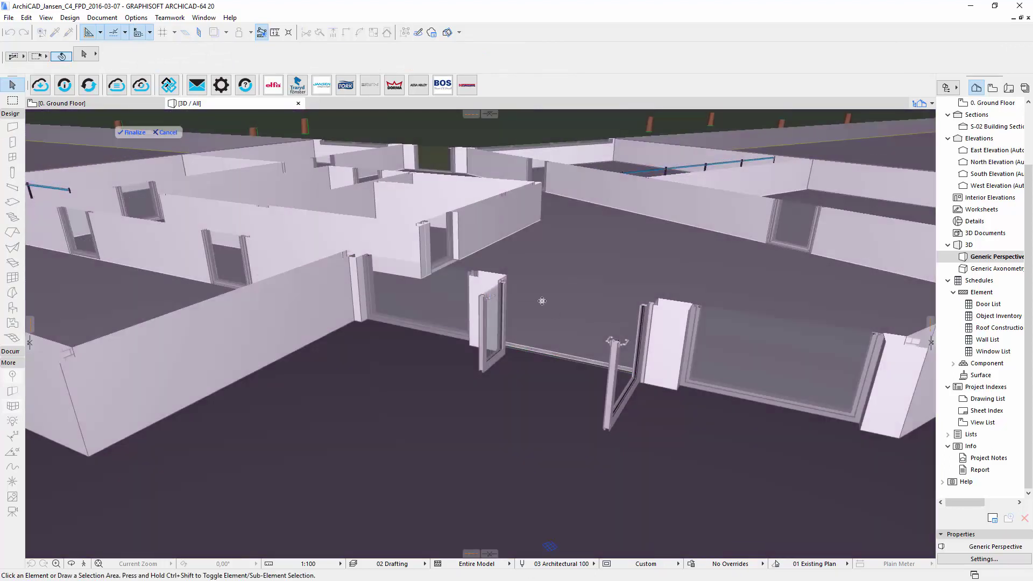
pyautogui.click(135, 132)
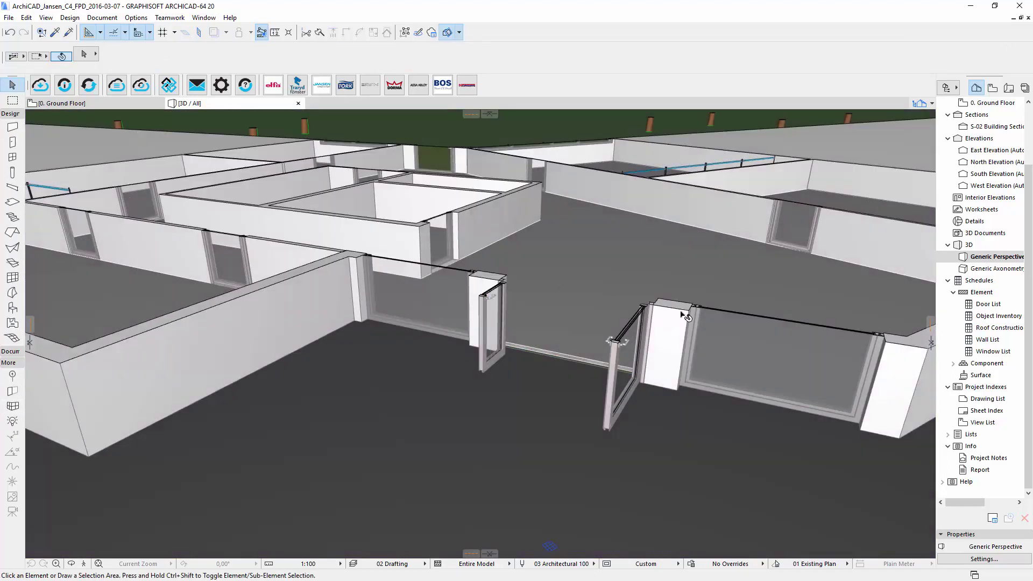
# - Select the double-leaf door and add the UK.COBie.Type property set to it from the BIMobject public sets
pyautogui.scroll(2, 686, 317)
pyautogui.keyDown('shift'); pyautogui.moveTo(684, 301); pyautogui.dragTo(557, 389, button='middle'); pyautogui.keyUp('shift')
pyautogui.scroll(2, 557, 389)
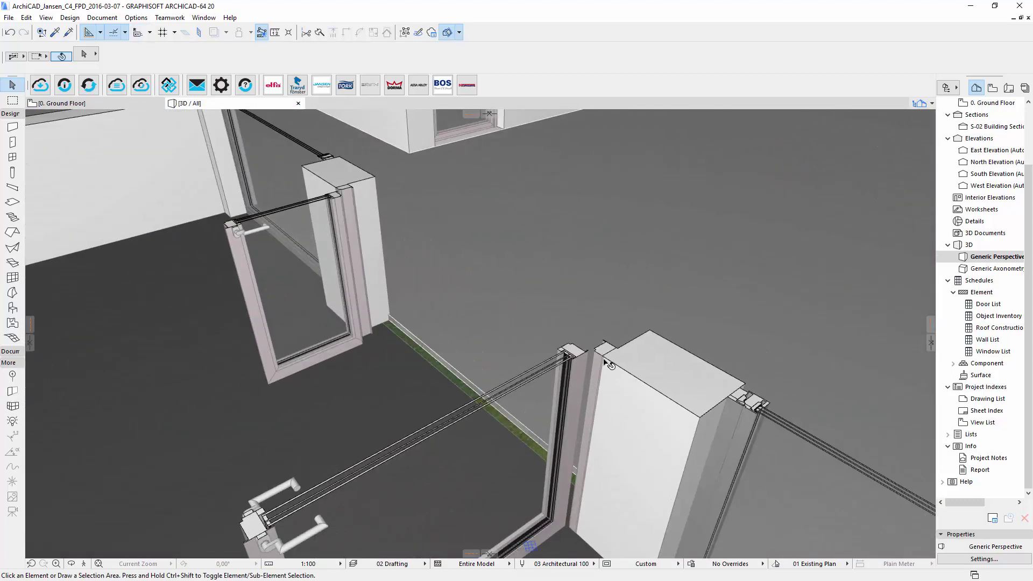
pyautogui.click(240, 238)
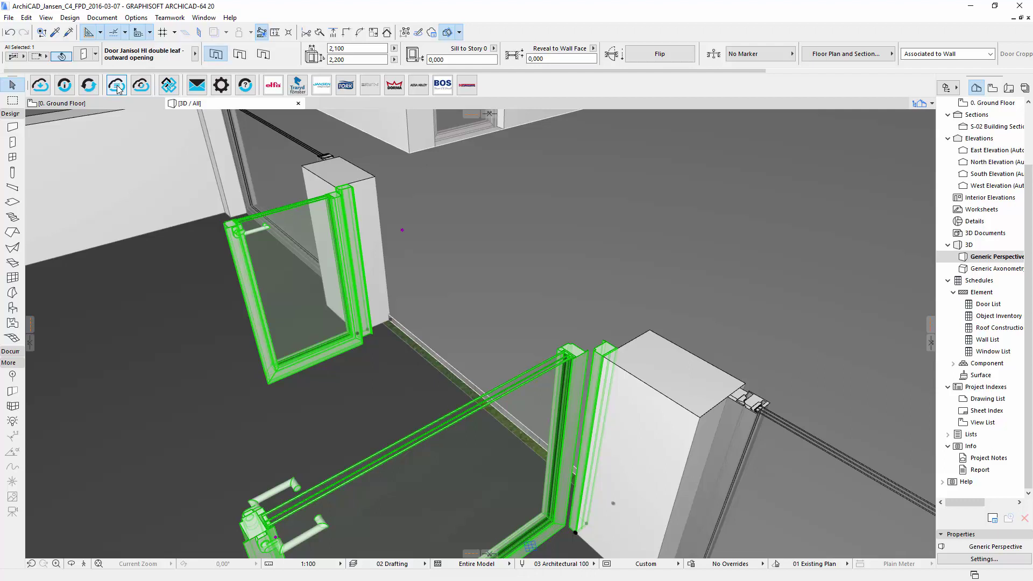
pyautogui.click(117, 86)
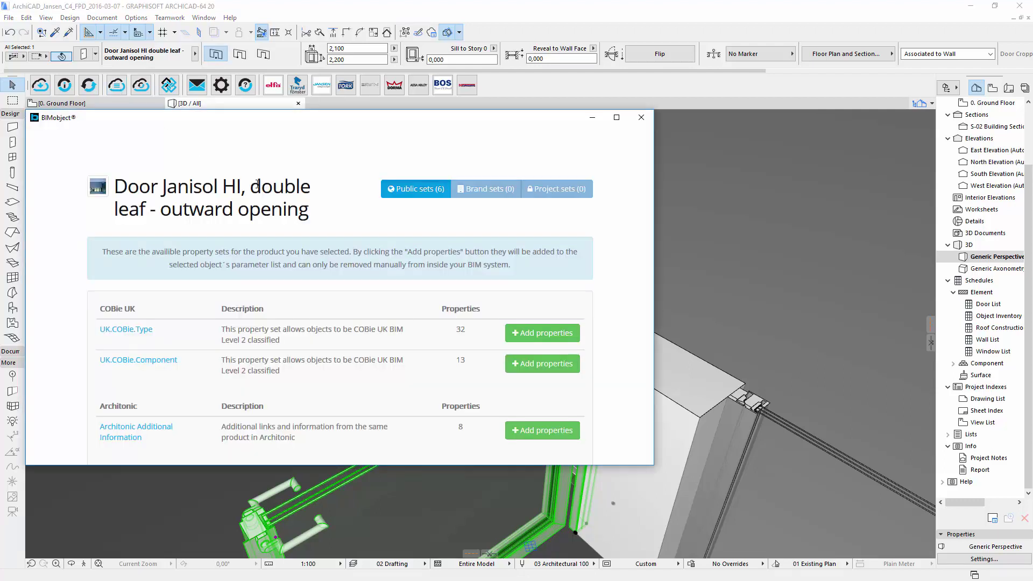
pyautogui.click(547, 337)
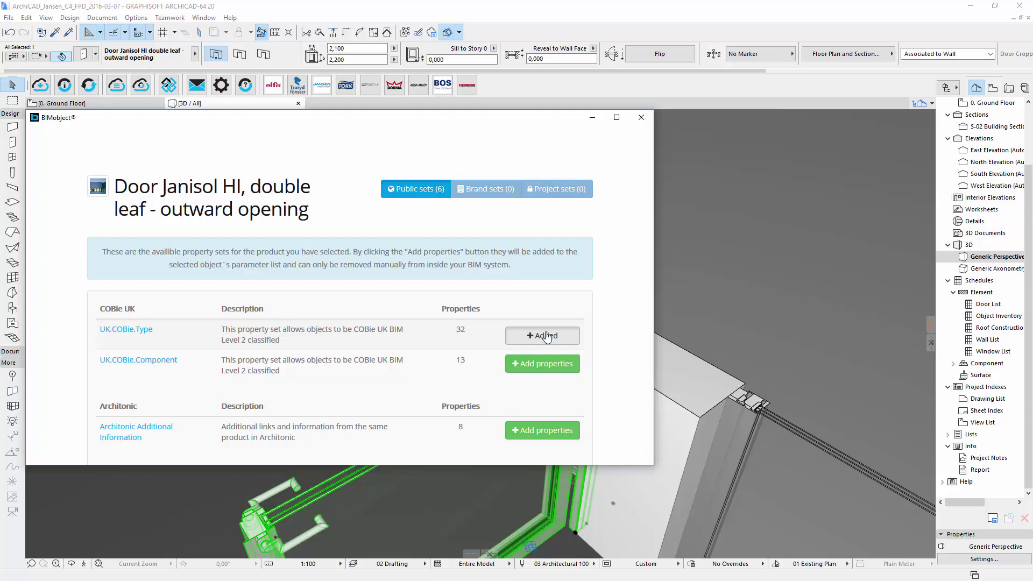
pyautogui.click(641, 118)
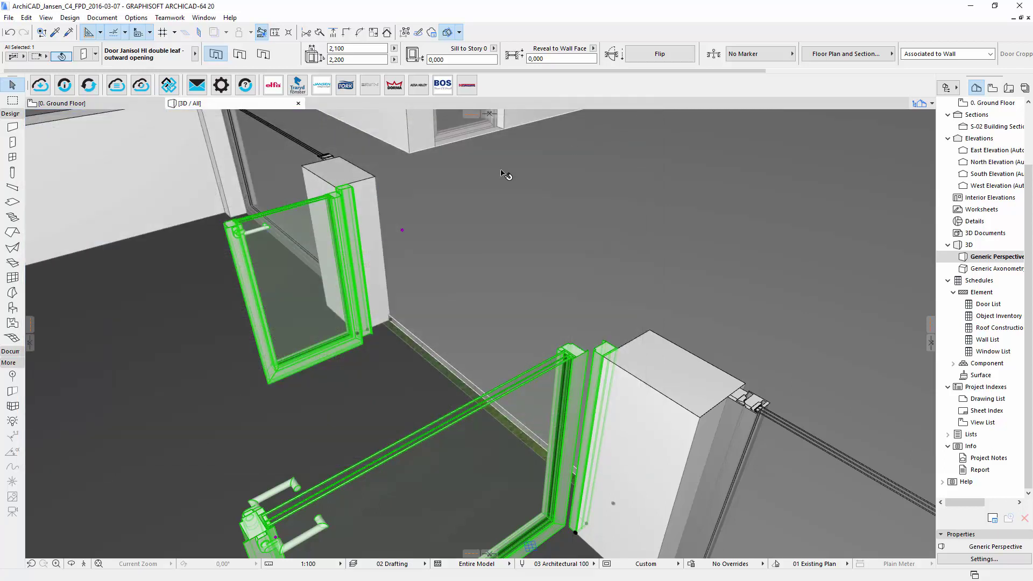
# - Examine the UK.COBie.Type entries among all parameters in the selected door's settings
pyautogui.rightClick(404, 233)
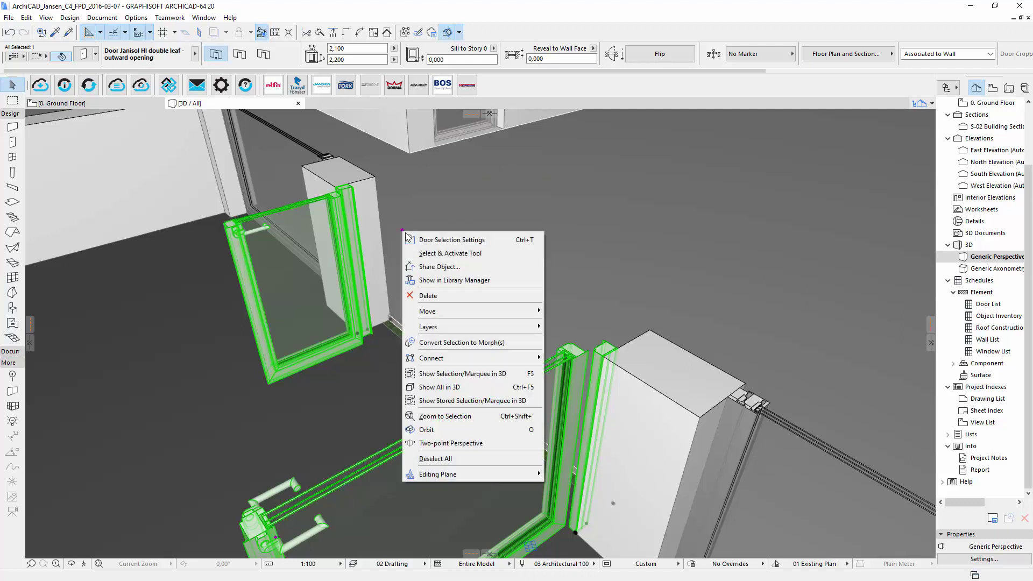
pyautogui.click(430, 240)
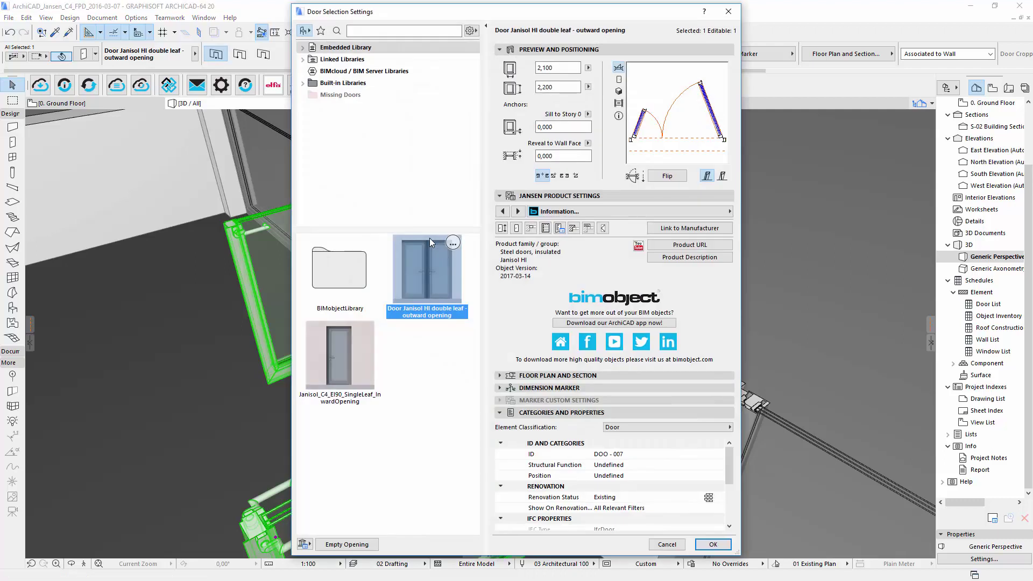
pyautogui.click(636, 213)
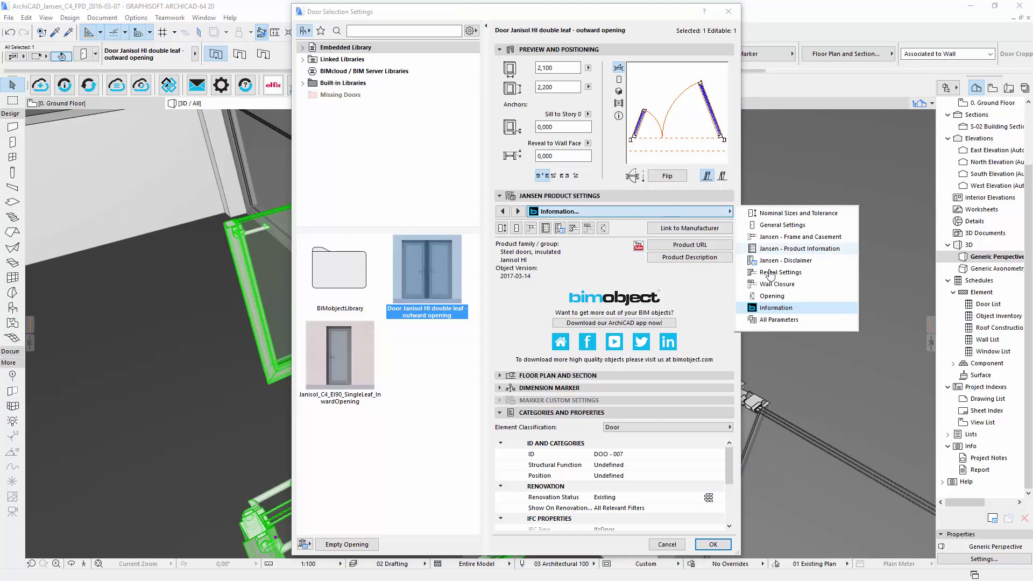
pyautogui.click(785, 320)
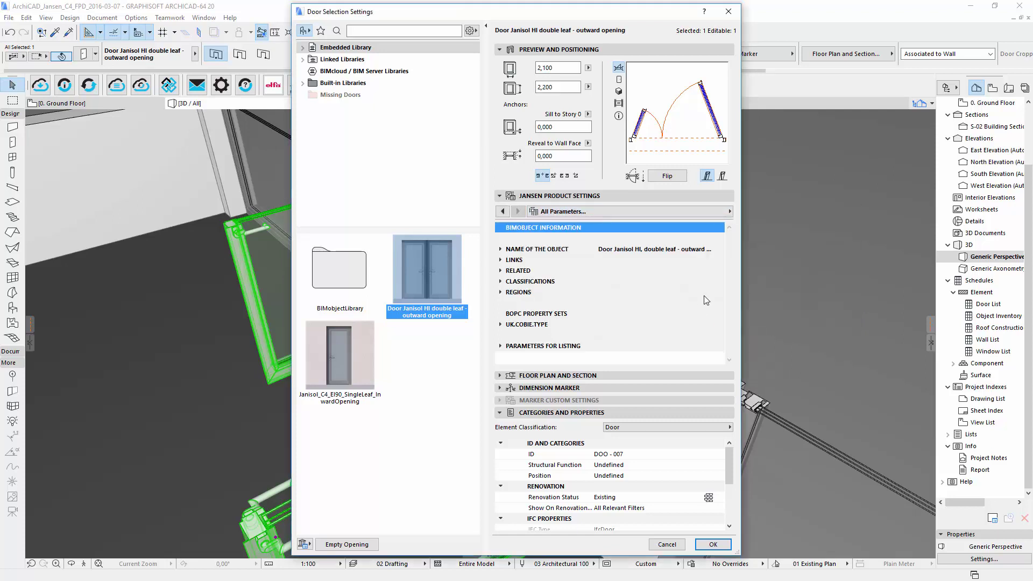
pyautogui.click(500, 325)
pyautogui.moveTo(730, 234); pyautogui.dragTo(732, 271)
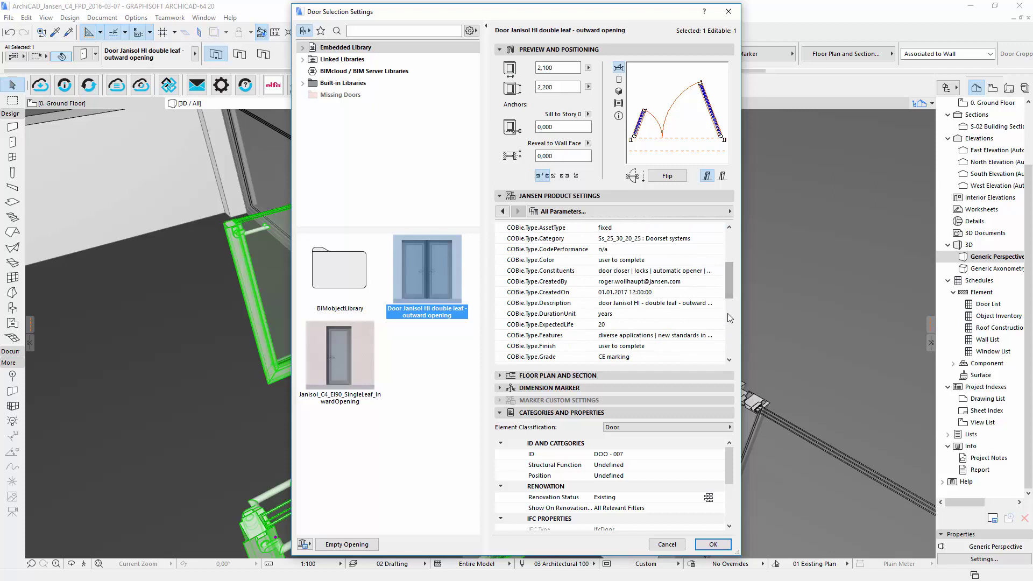